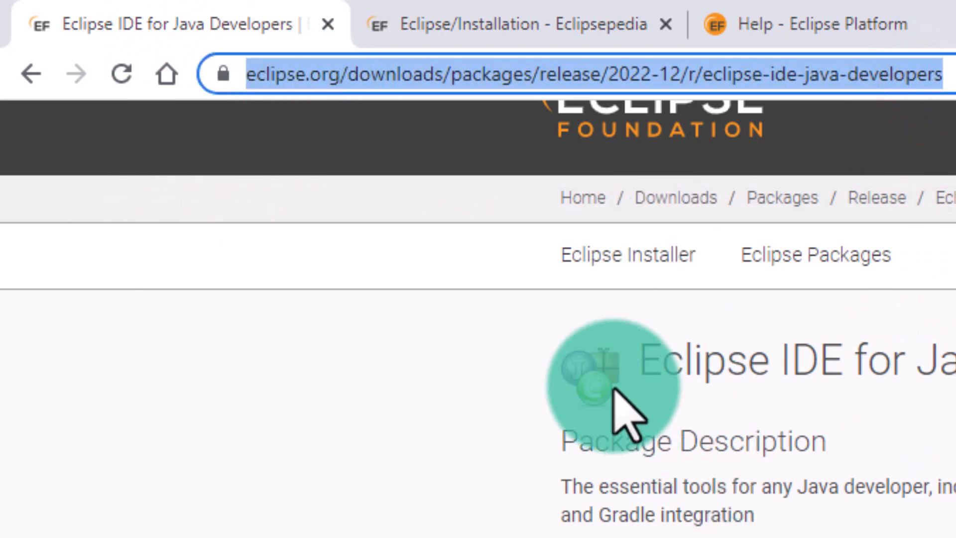
# Download the Windows x86_64 installer for Eclipse IDE 2022-12 from the Eclipse IDE for Java Developers package page
pyautogui.click(953, 76)
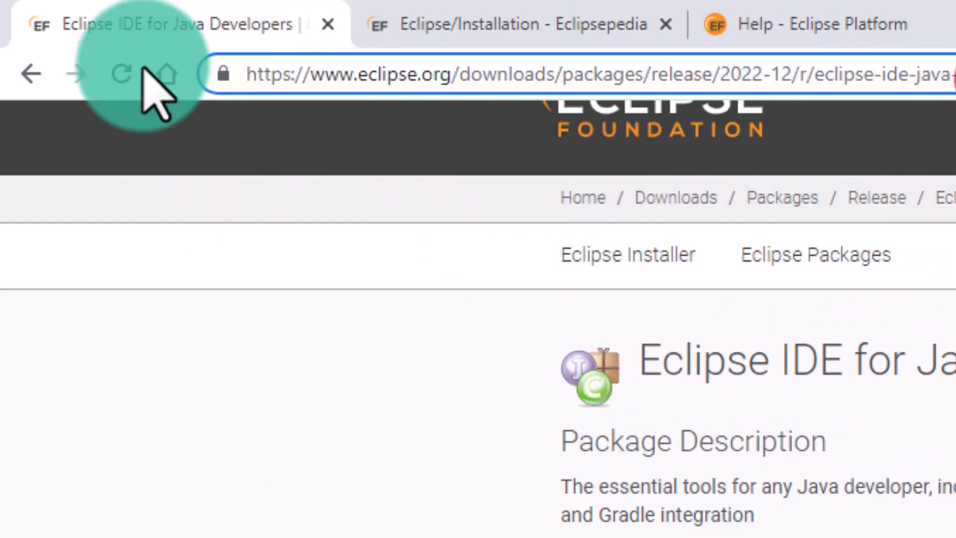
pyautogui.keyDown('shift'); pyautogui.click(270, 73); pyautogui.keyUp('shift')
pyautogui.scroll(1, 772, 486)
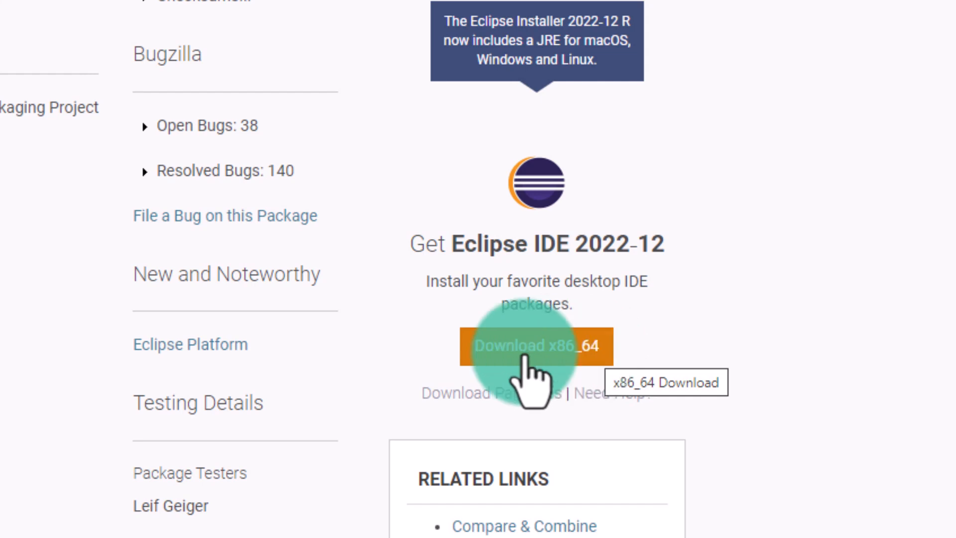
pyautogui.click(533, 339)
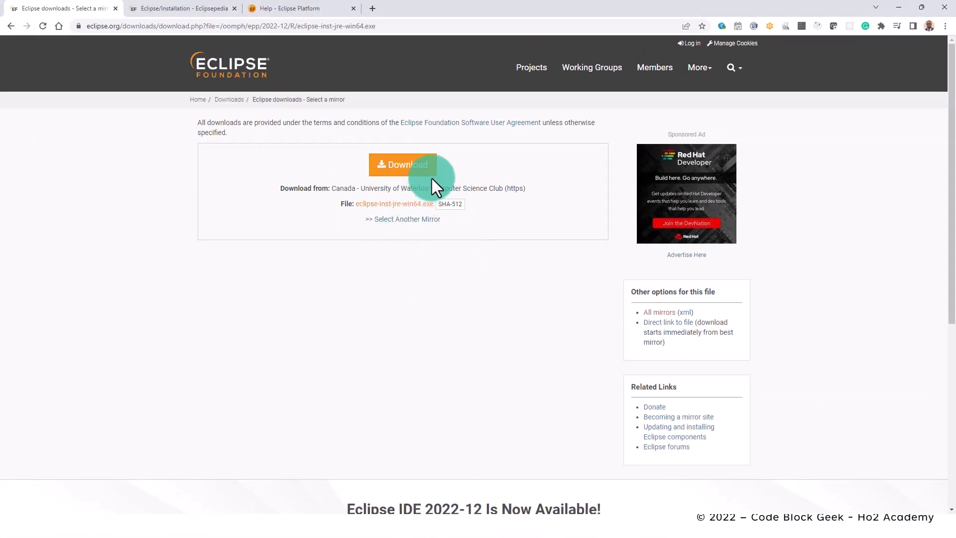
pyautogui.click(402, 164)
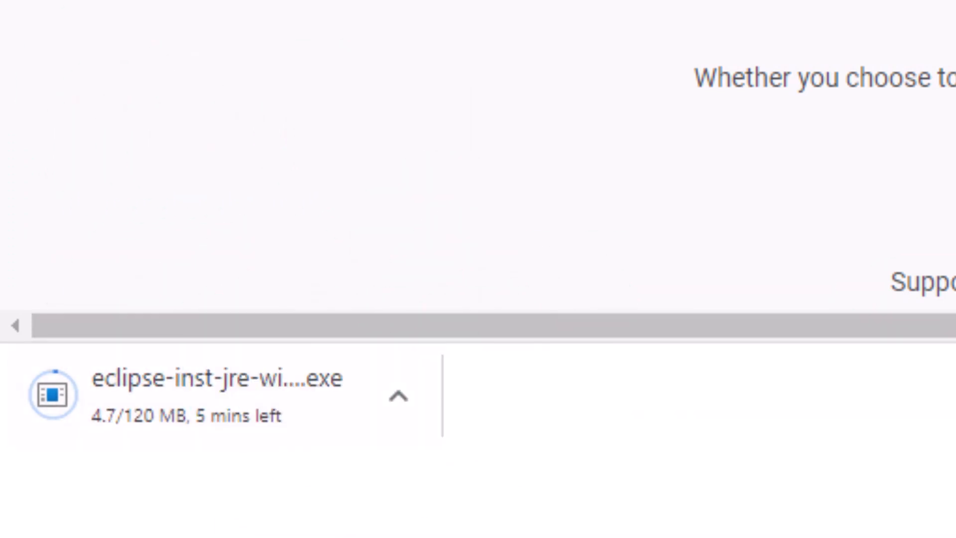
# Review the table of contents on the Eclipse/Installation wiki page
pyautogui.click(468, 92)
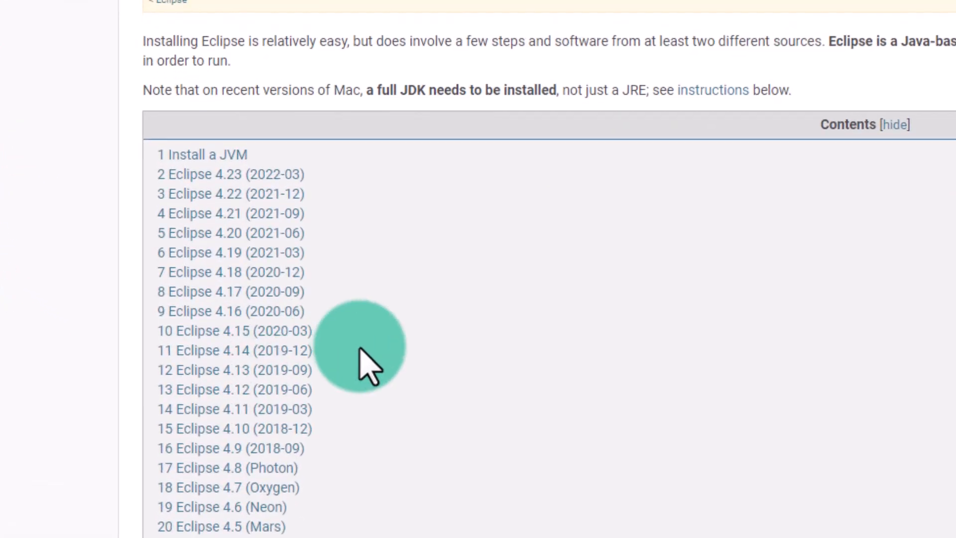
pyautogui.scroll(-5, 409, 463)
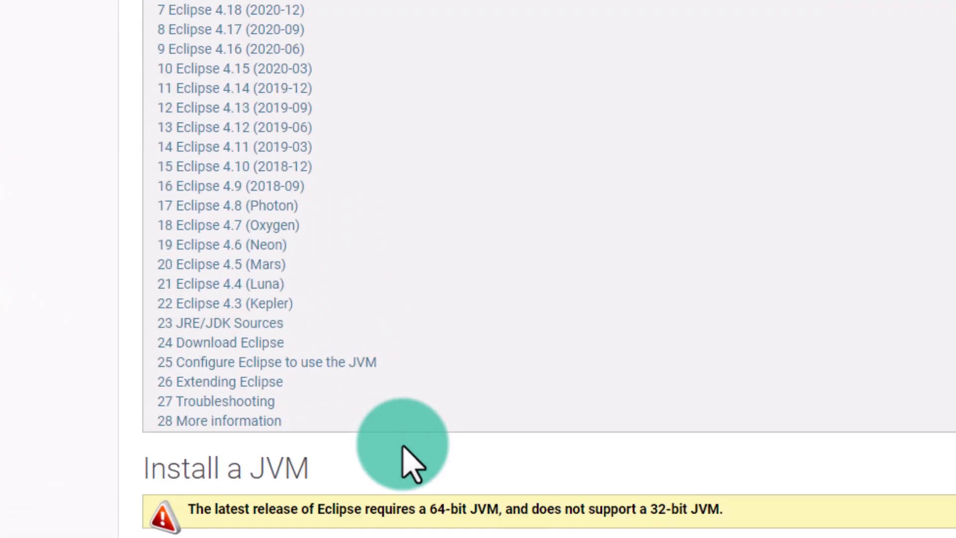
pyautogui.scroll(5, 478, 478)
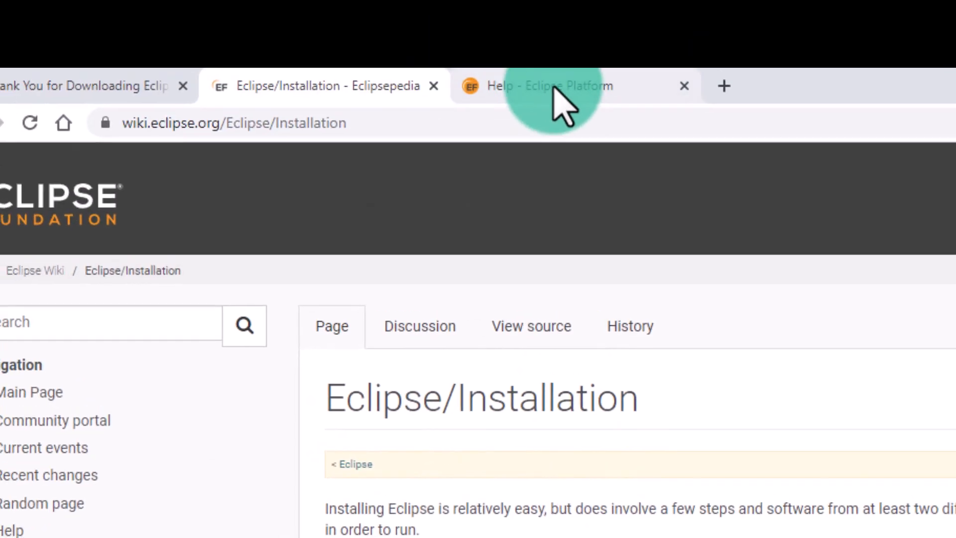
# Look through the Eclipse Platform help site's documentation contents and view the browser's bookmark options
pyautogui.click(552, 88)
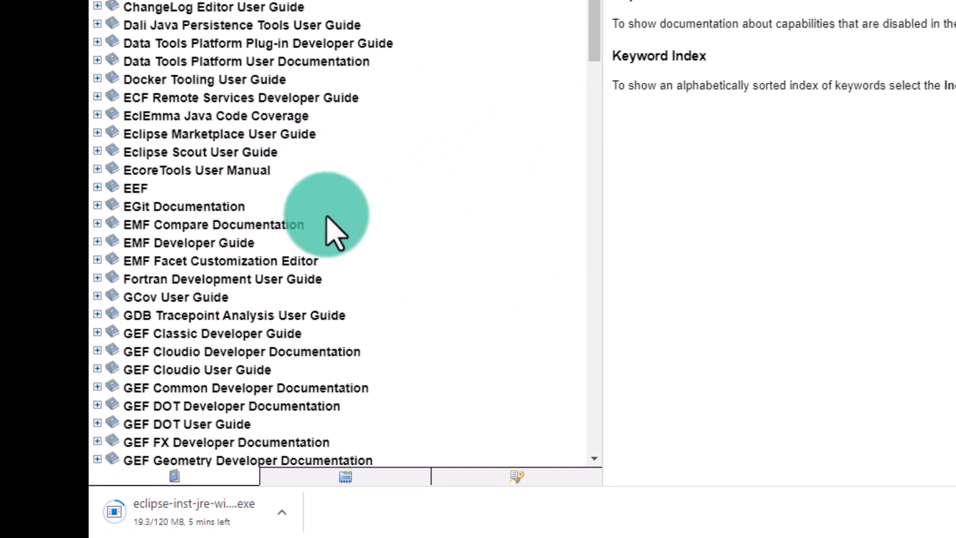
pyautogui.scroll(-8, 289, 503)
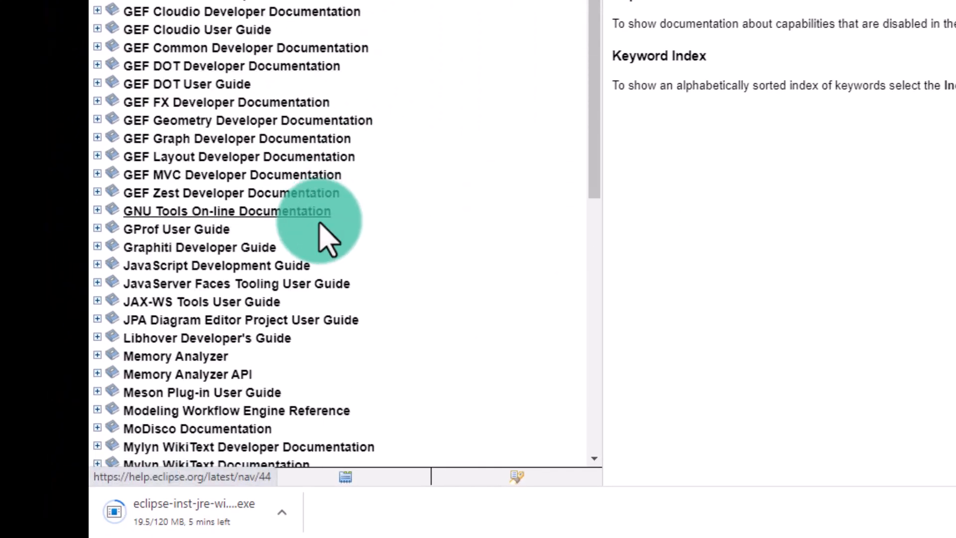
pyautogui.scroll(15, 329, 254)
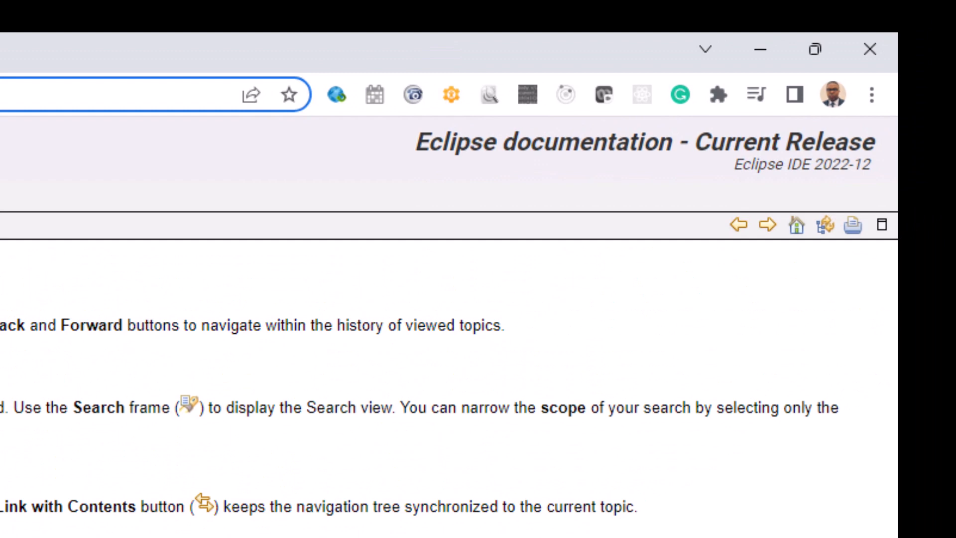
pyautogui.click(869, 94)
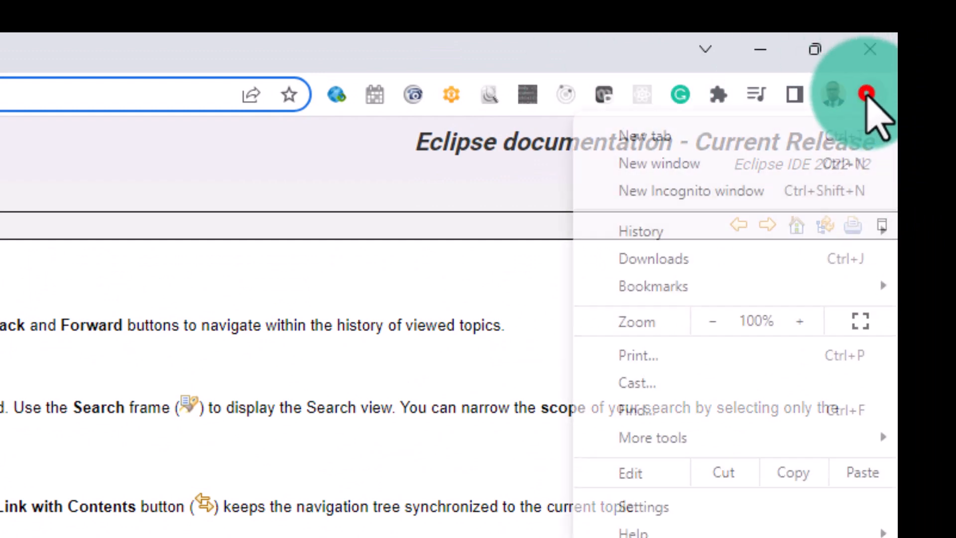
pyautogui.moveTo(669, 291)
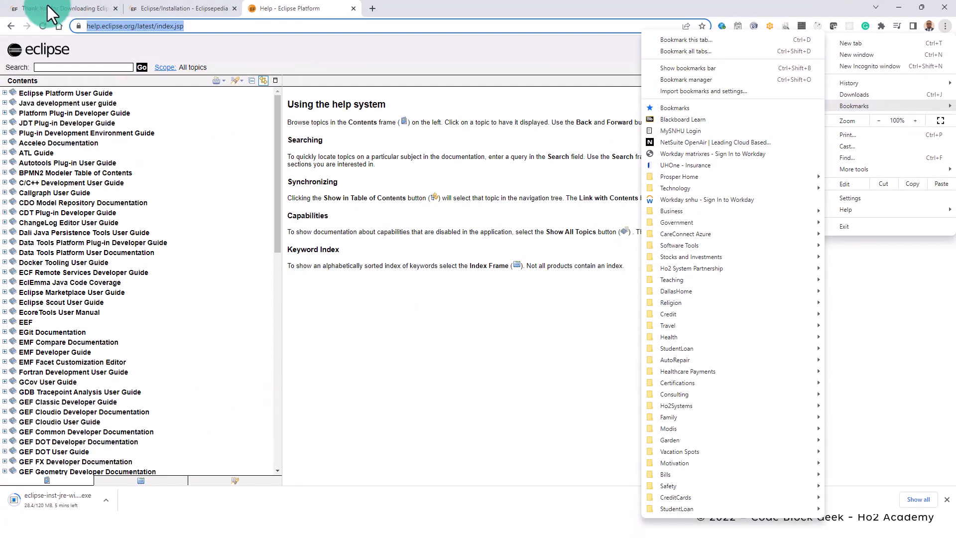
# Return to the Eclipse download page, launch the downloaded eclipse-inst-jre installer, then widen and reposition its window
pyautogui.click(46, 6)
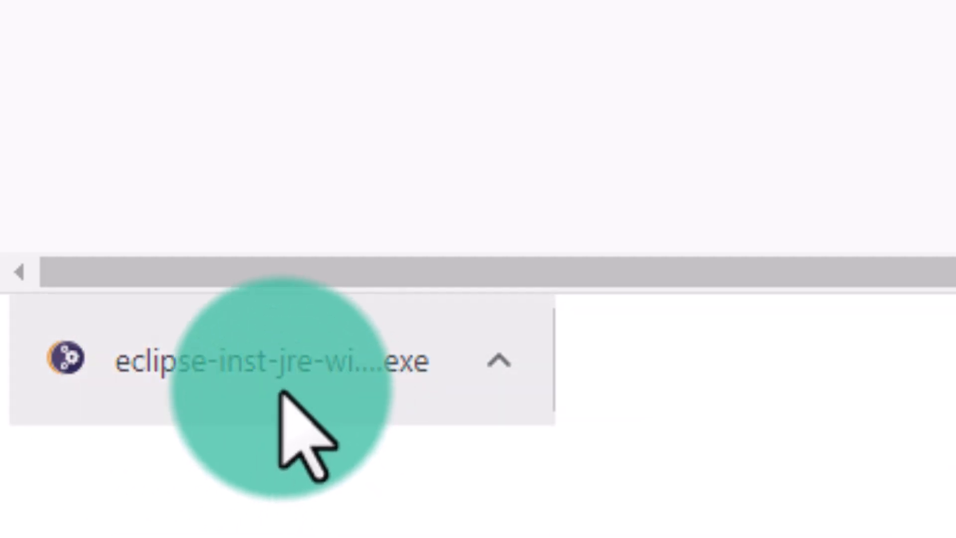
pyautogui.click(333, 391)
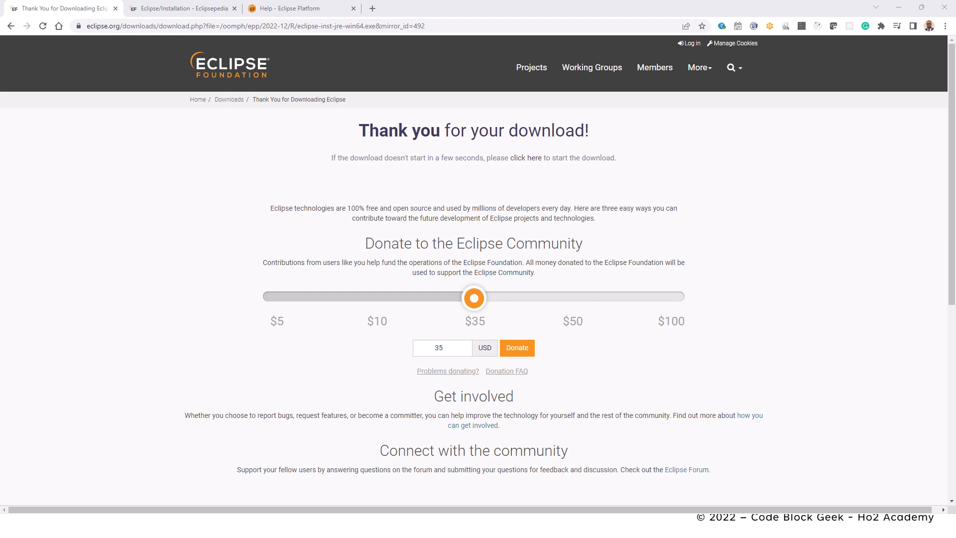
pyautogui.moveTo(453, 179); pyautogui.dragTo(597, 172)
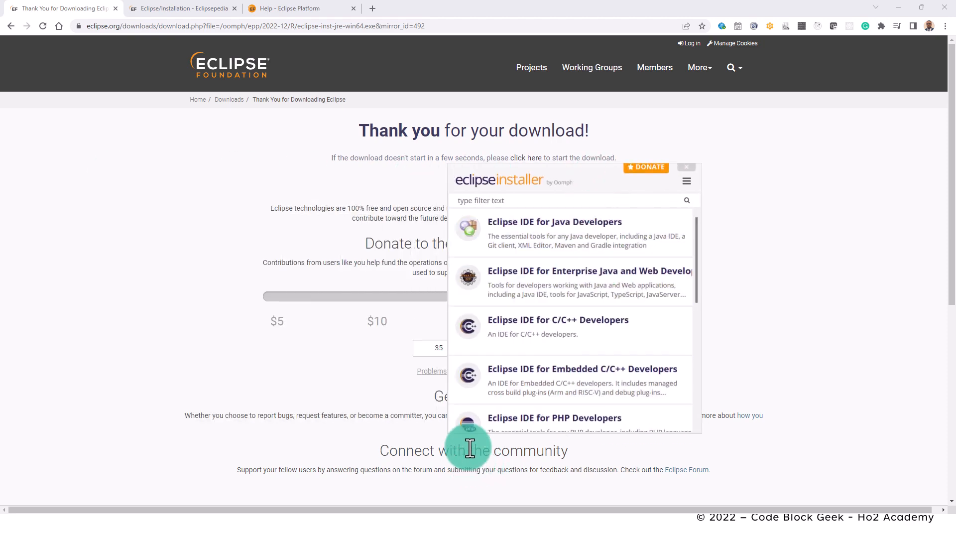
pyautogui.moveTo(449, 435); pyautogui.dragTo(293, 441)
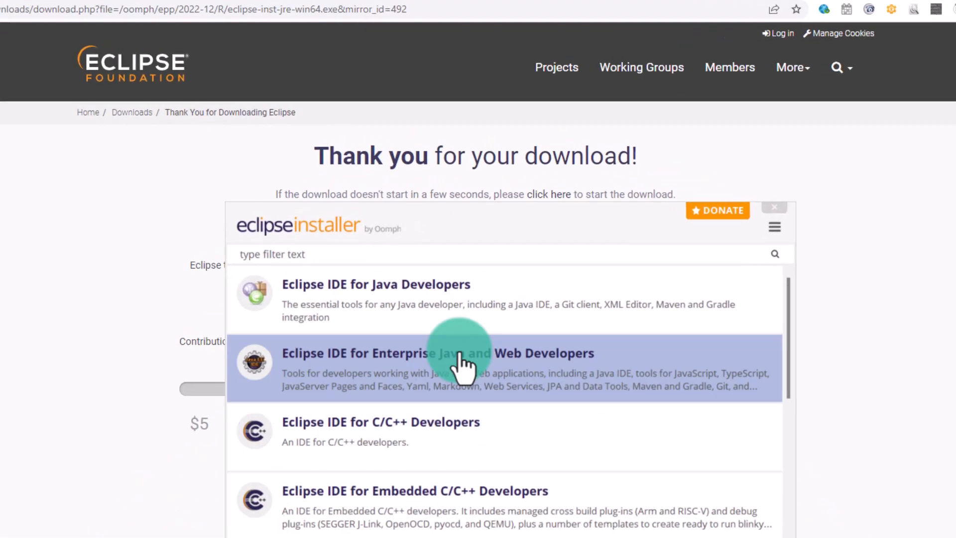
pyautogui.moveTo(494, 212); pyautogui.dragTo(368, 203)
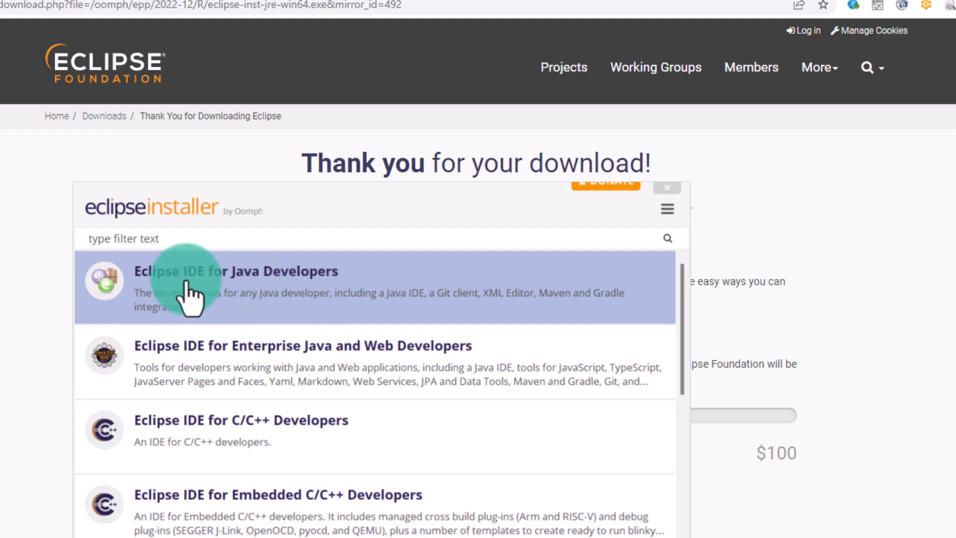
# Install Eclipse IDE for Java Developers with JRE 17.0.5, a start menu entry and a desktop shortcut
pyautogui.click(213, 287)
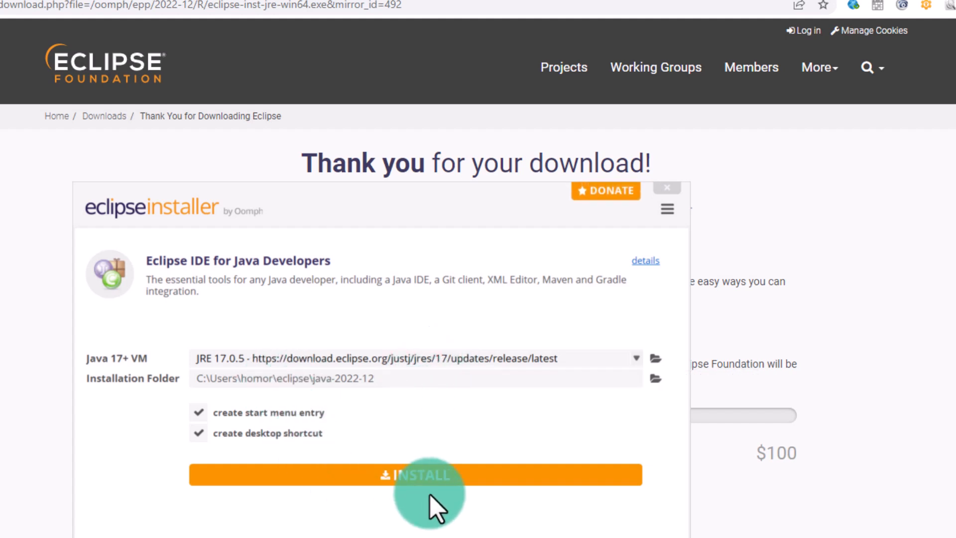
pyautogui.click(406, 475)
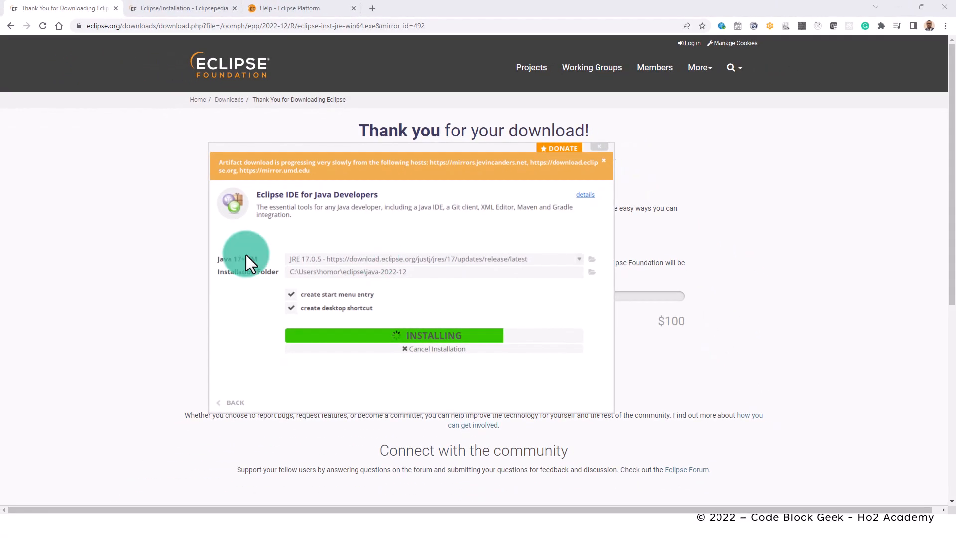
pyautogui.moveTo(374, 342)
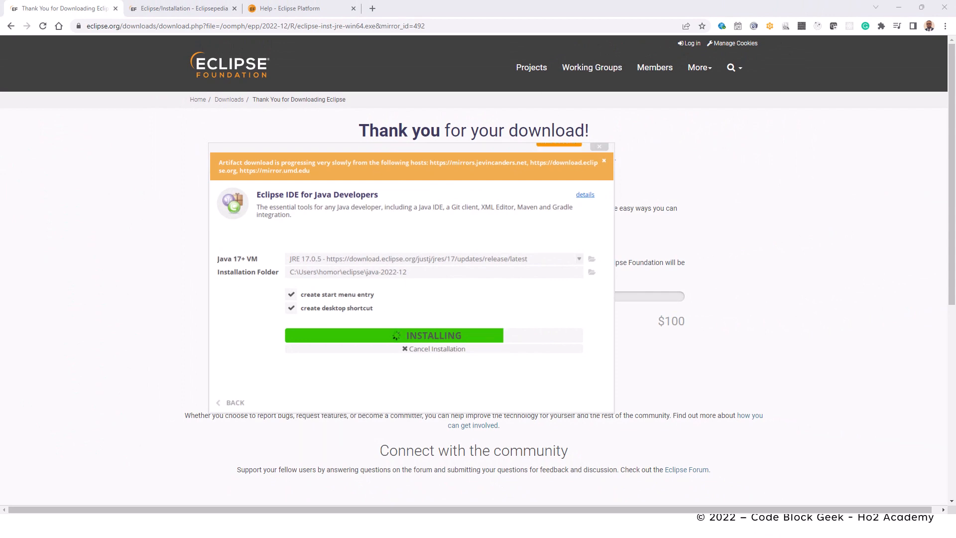
# Bring the Oracle Java Downloads window over the Eclipse page and examine its full web address
pyautogui.moveTo(0, 248); pyautogui.dragTo(380, 94)
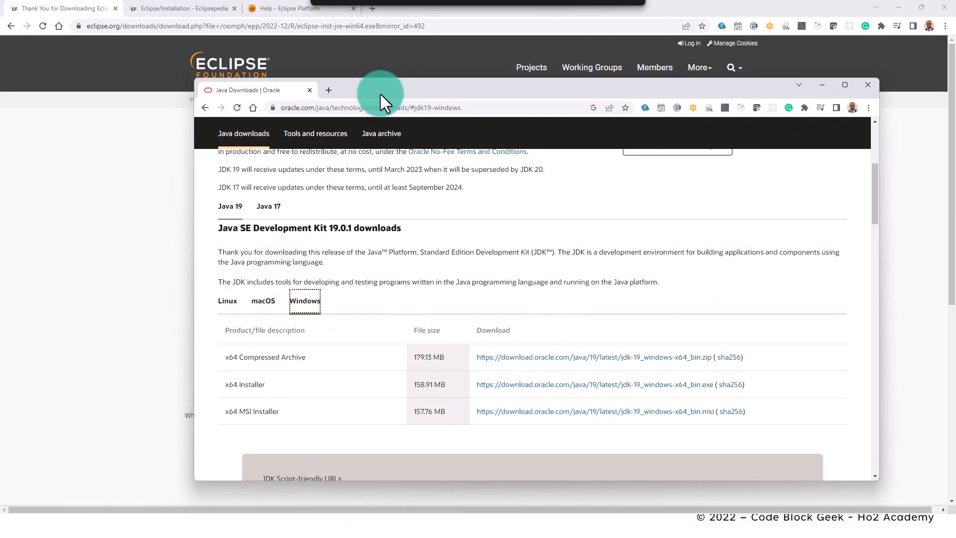
pyautogui.click(437, 107)
pyautogui.click(469, 107)
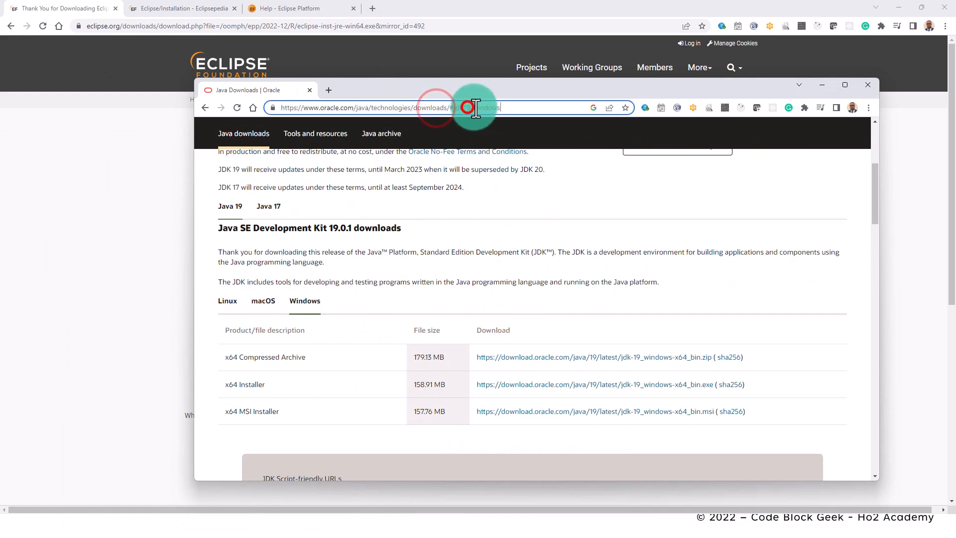
pyautogui.moveTo(641, 137); pyautogui.dragTo(227, 137)
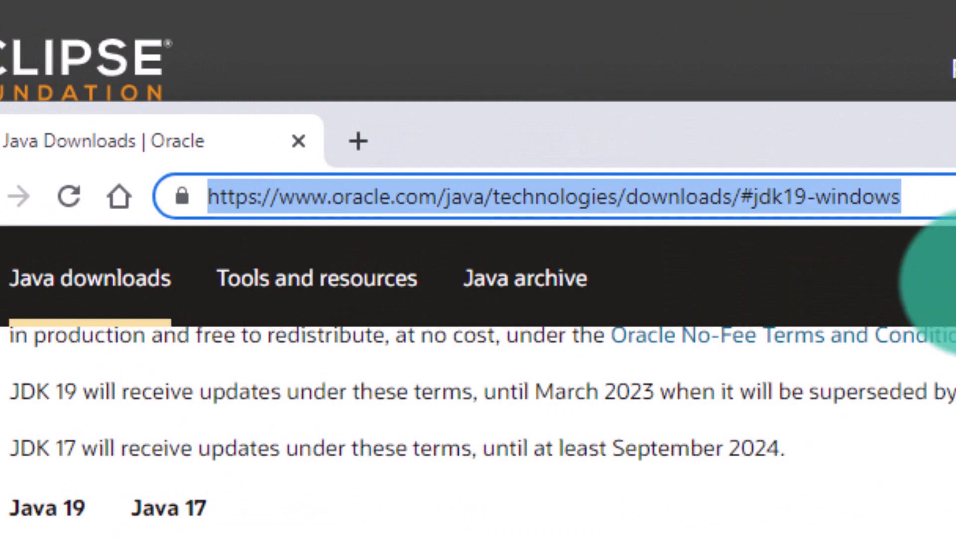
pyautogui.click(903, 196)
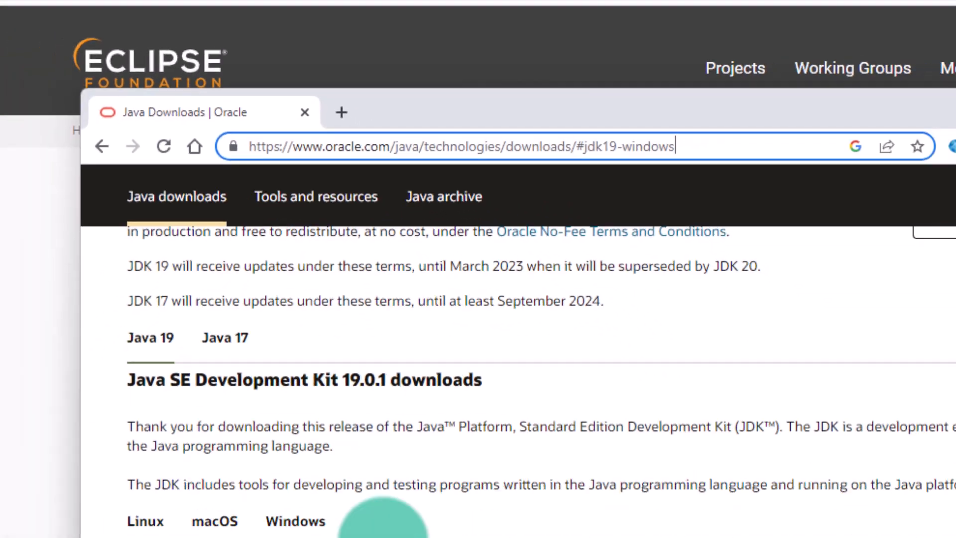
# Review the Java SE Development Kit 19 Windows packages and download the x64 Installer
pyautogui.scroll(-1, 335, 372)
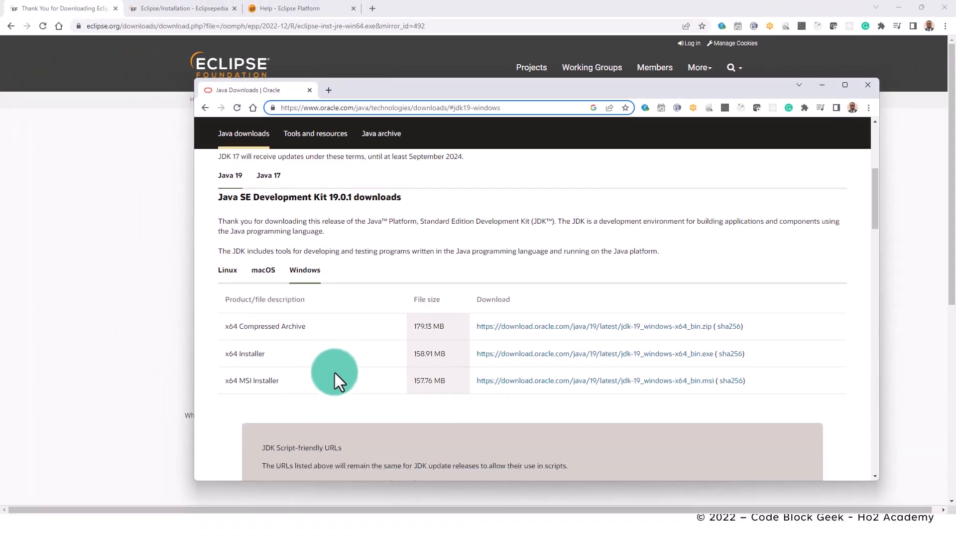
pyautogui.scroll(-2, 324, 294)
pyautogui.scroll(4, 331, 295)
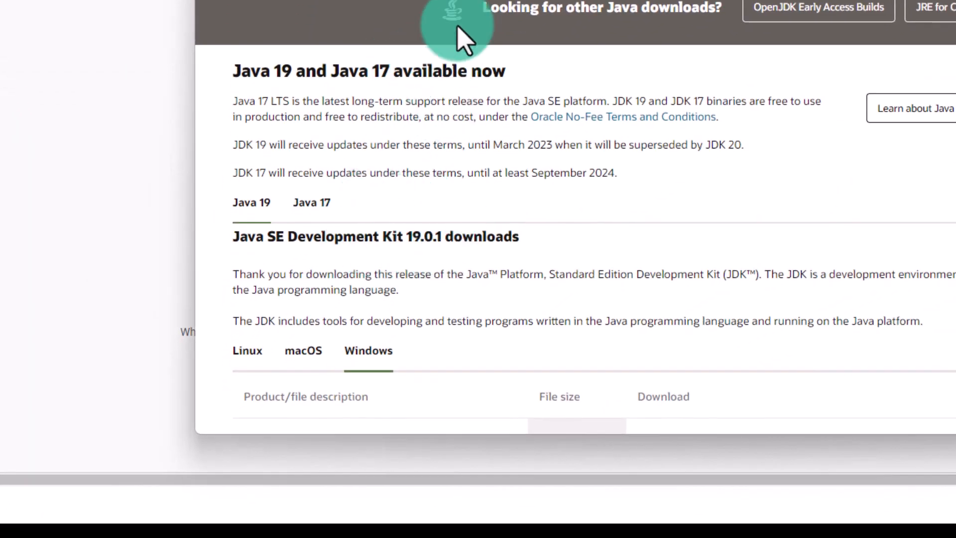
pyautogui.scroll(-4, 449, 269)
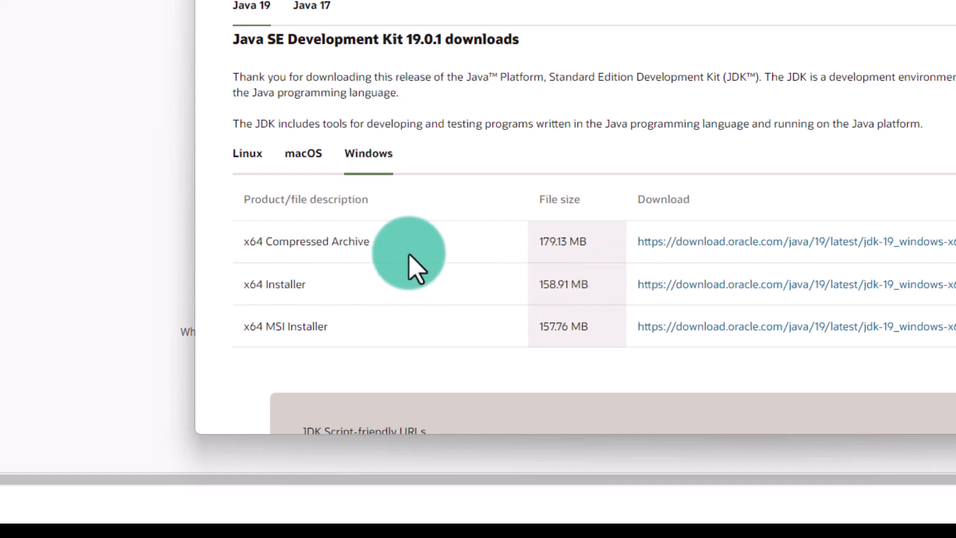
pyautogui.click(729, 284)
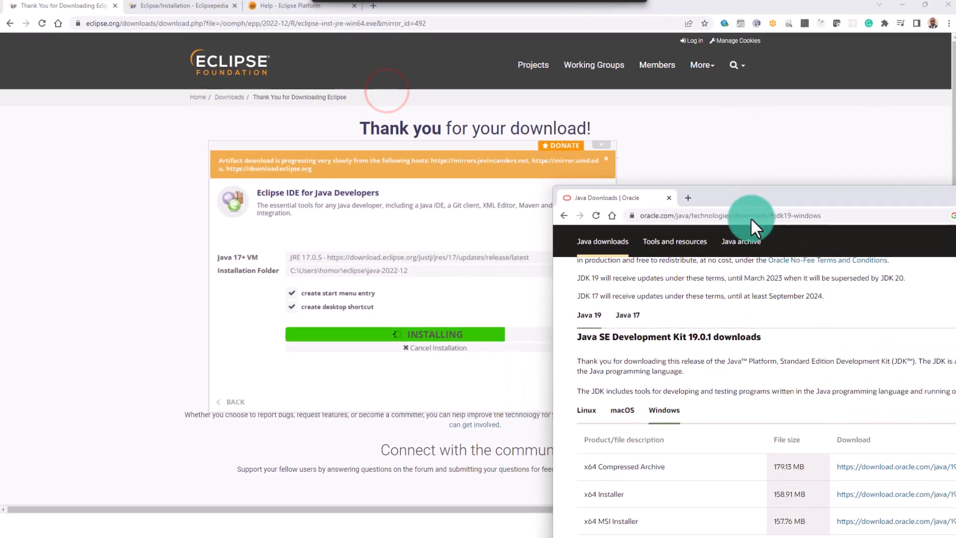
# Check the Eclipse installer's Java VM requirement and switch the Oracle page to the Java 17 downloads for Windows
pyautogui.moveTo(751, 217); pyautogui.dragTo(676, 313)
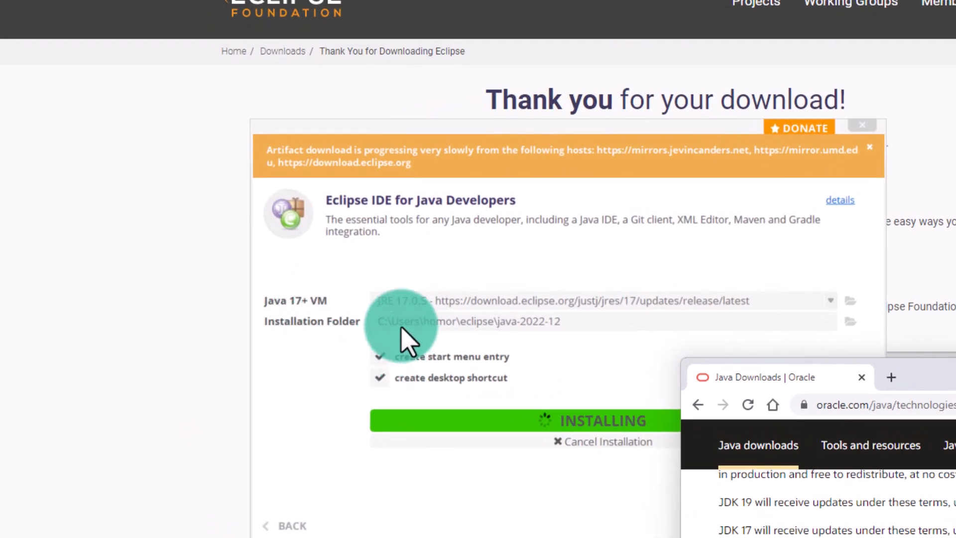
pyautogui.moveTo(952, 379); pyautogui.dragTo(548, 60)
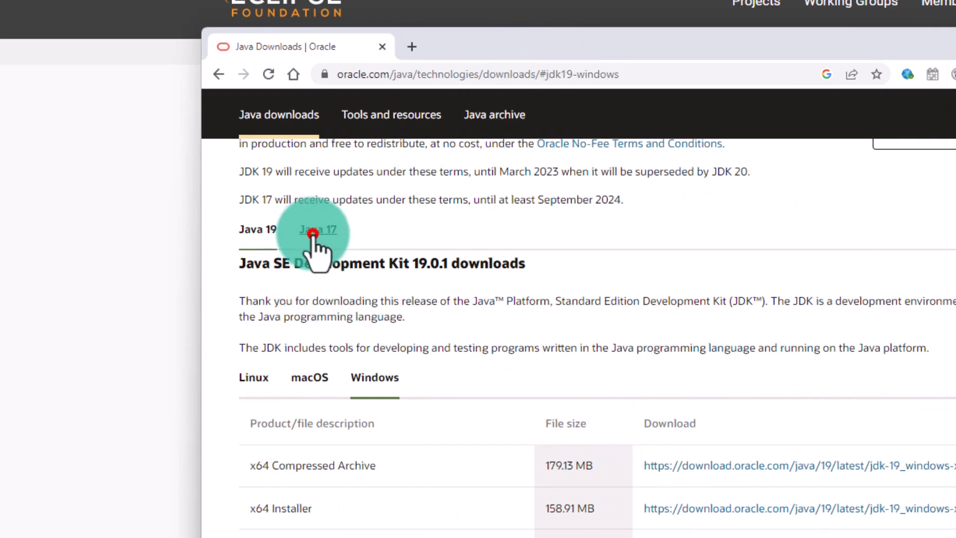
pyautogui.click(315, 230)
pyautogui.scroll(-3, 458, 530)
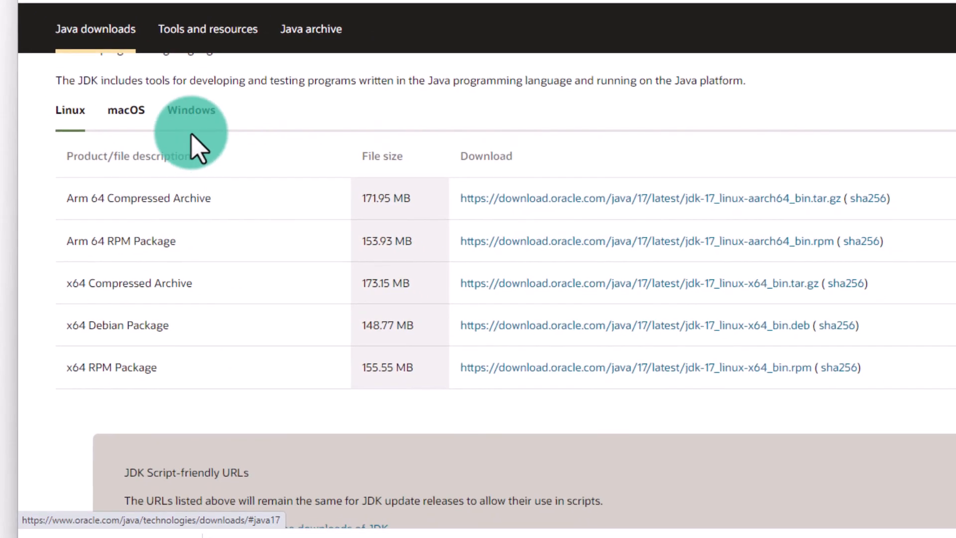
pyautogui.click(372, 199)
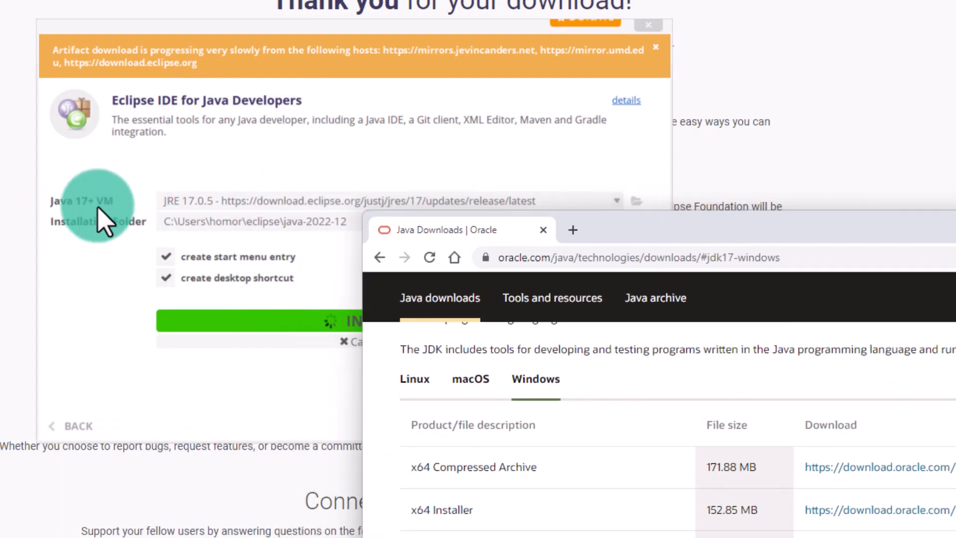
# Download the JDK 17 x64 MSI Installer for Windows from the Oracle page
pyautogui.moveTo(736, 229); pyautogui.dragTo(255, 0)
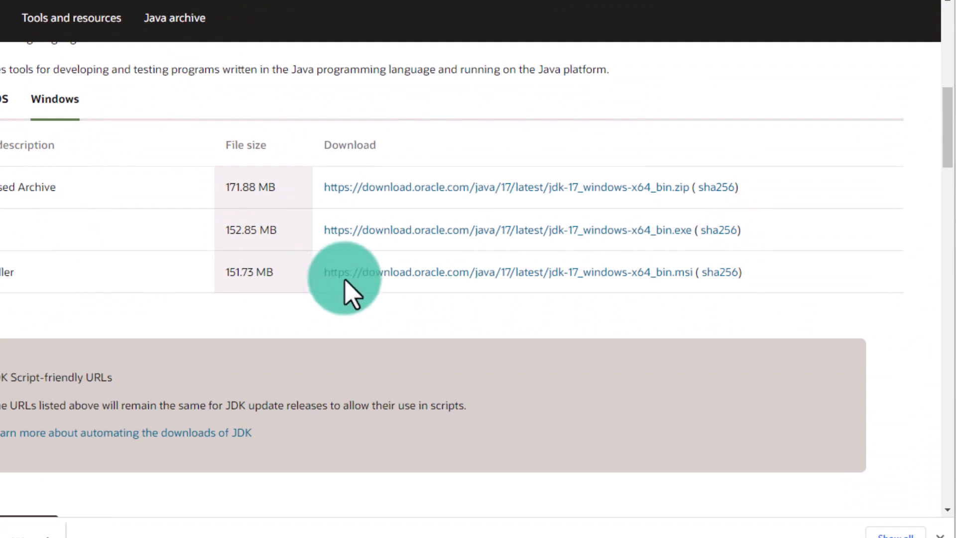
pyautogui.scroll(2, 124, 288)
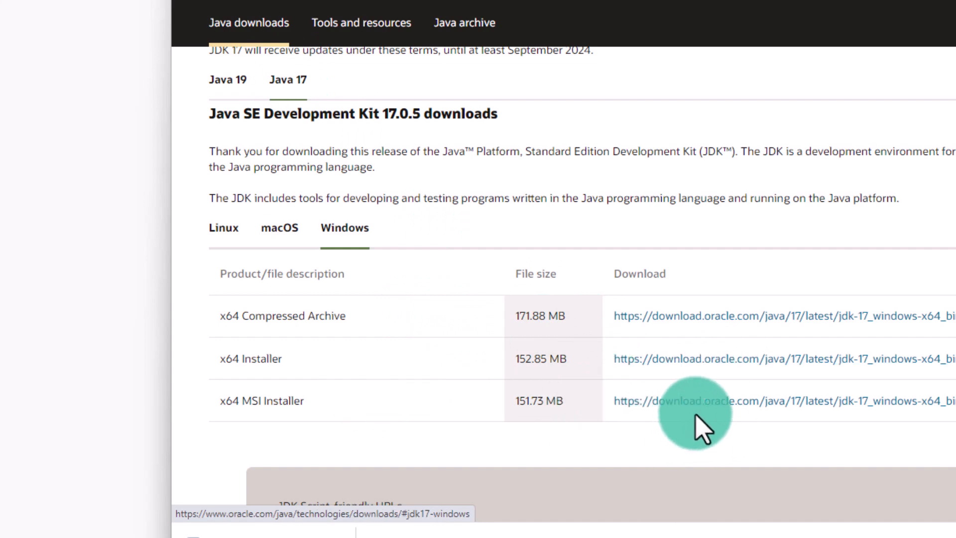
pyautogui.click(703, 404)
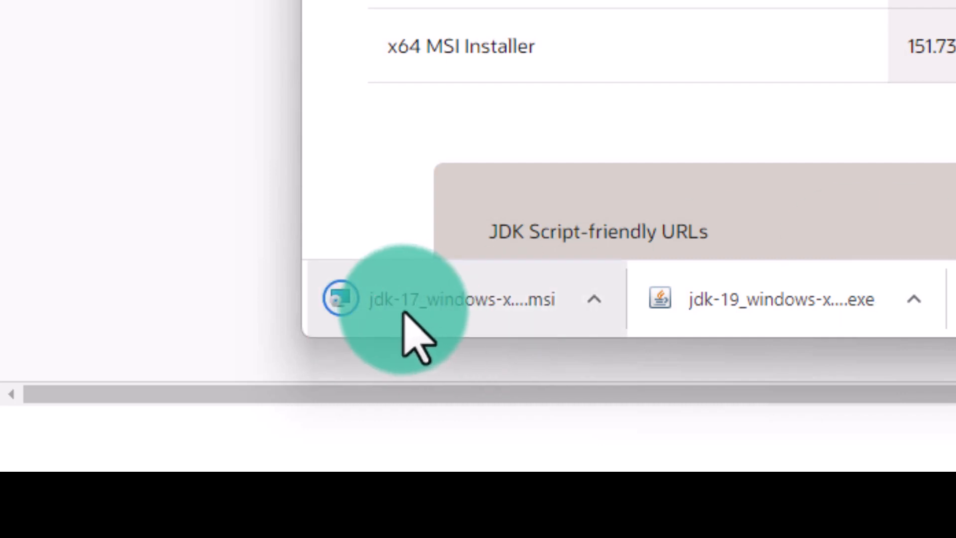
# Install Java SE Development Kit 17.0.5 from the downloaded MSI file into its default destination folder and close the wizard
pyautogui.click(463, 301)
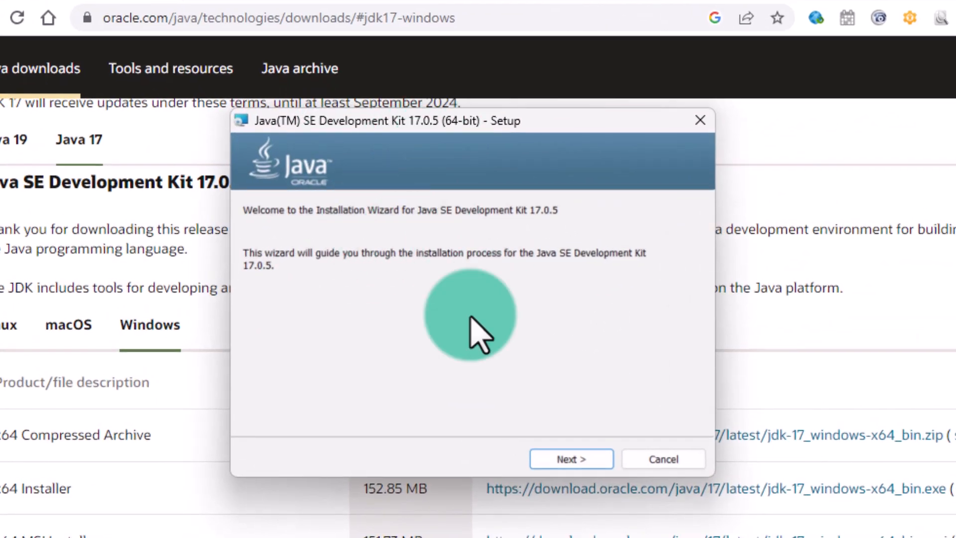
pyautogui.click(581, 465)
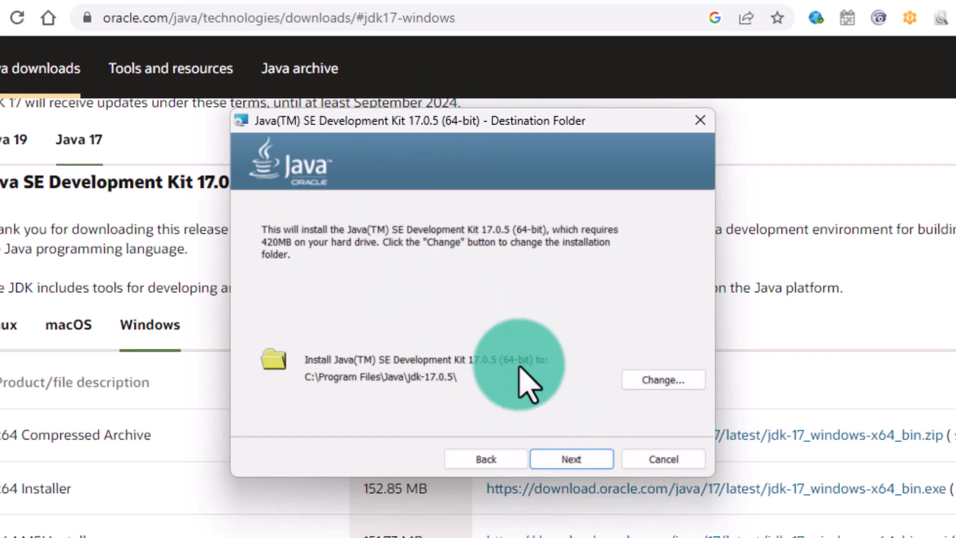
pyautogui.click(573, 460)
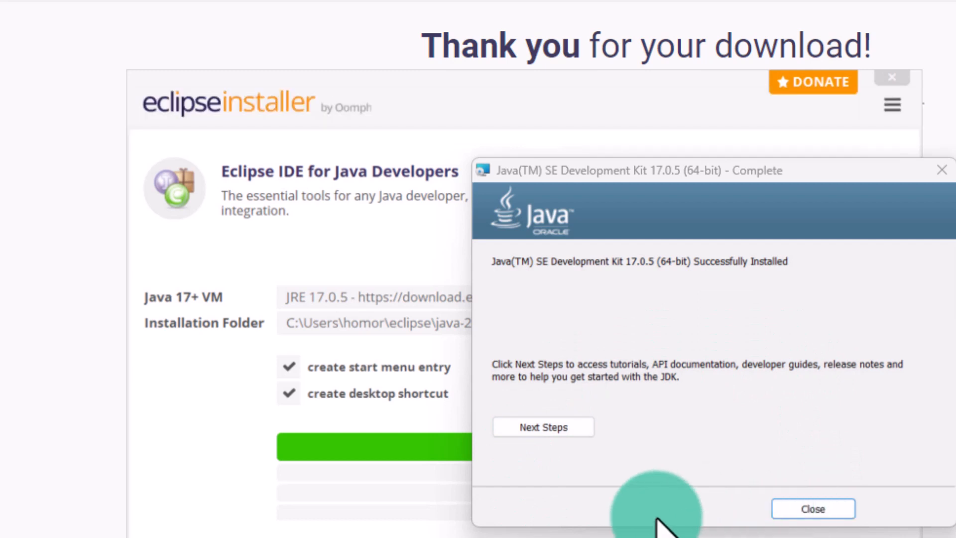
pyautogui.click(814, 509)
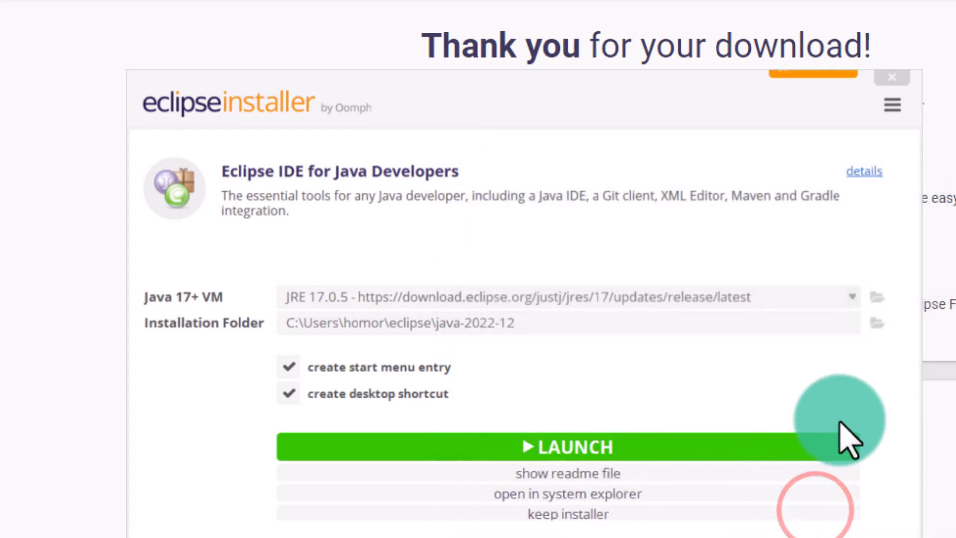
# Launch the installed Eclipse IDE for Java Developers from its installer, using the default eclipse-workspace directory
pyautogui.moveTo(226, 174); pyautogui.dragTo(329, 199)
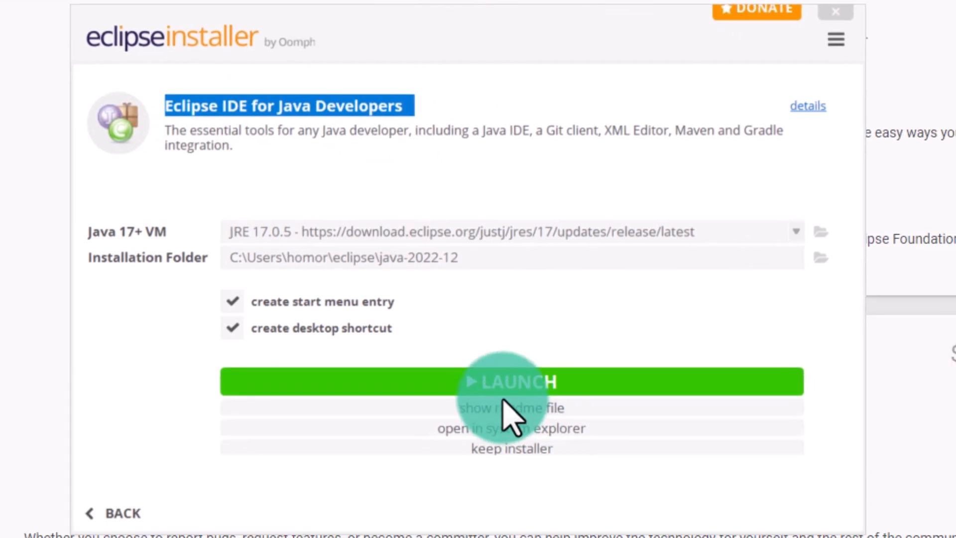
pyautogui.click(448, 321)
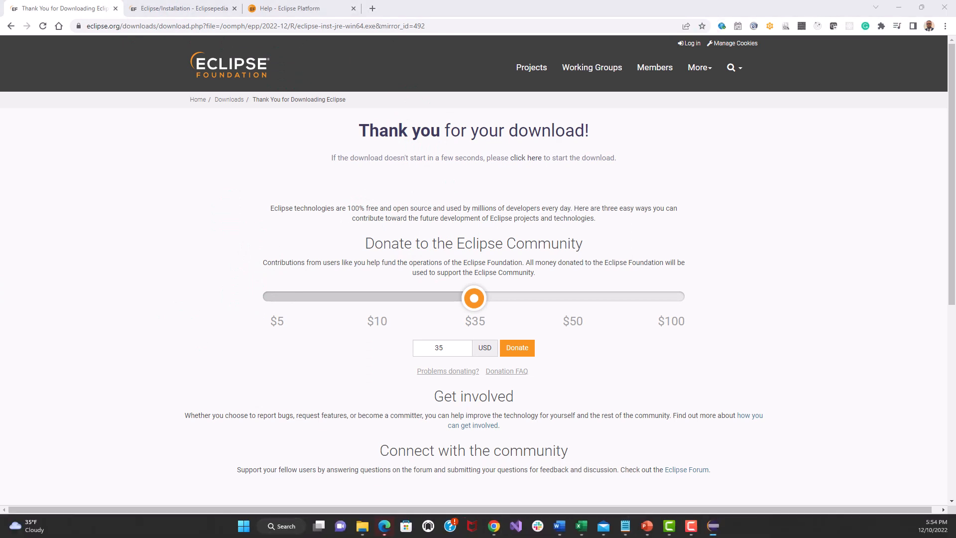
pyautogui.moveTo(386, 162); pyautogui.dragTo(450, 204)
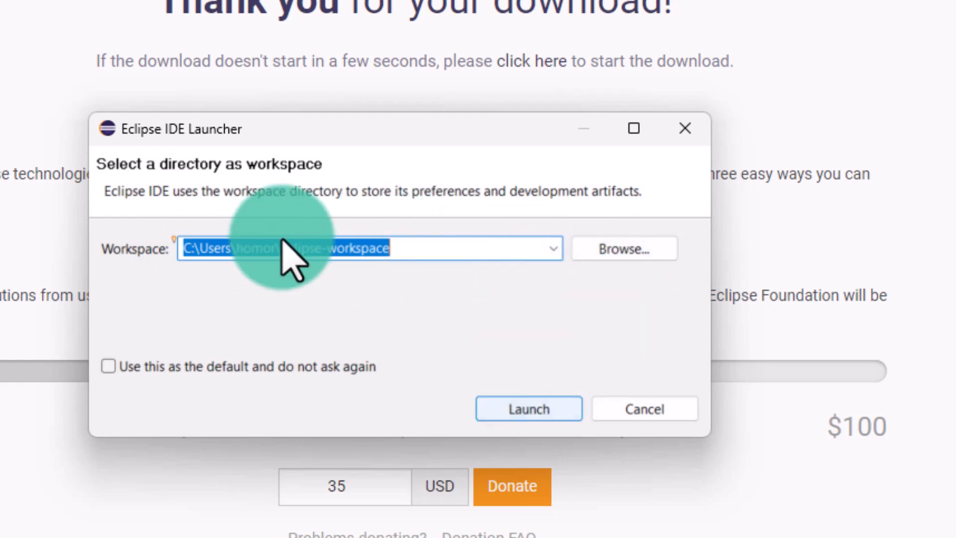
pyautogui.click(508, 413)
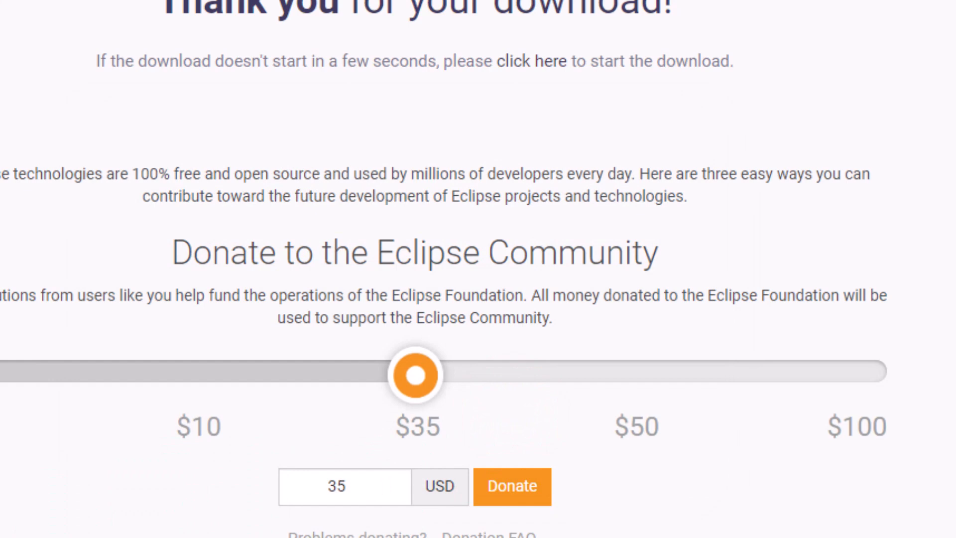
# Continue with updating the older workspace and maximize the Eclipse IDE window
pyautogui.moveTo(202, 160); pyautogui.dragTo(476, 170)
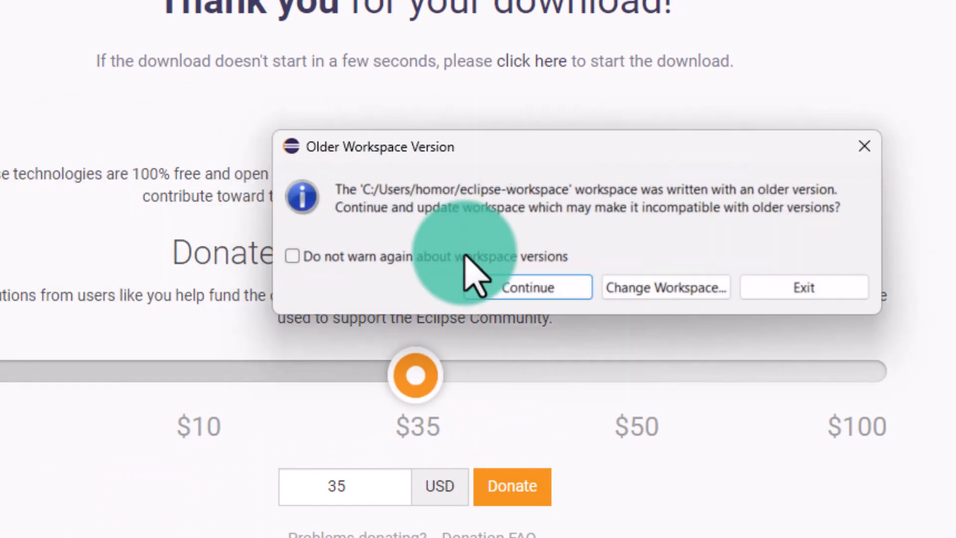
pyautogui.click(522, 287)
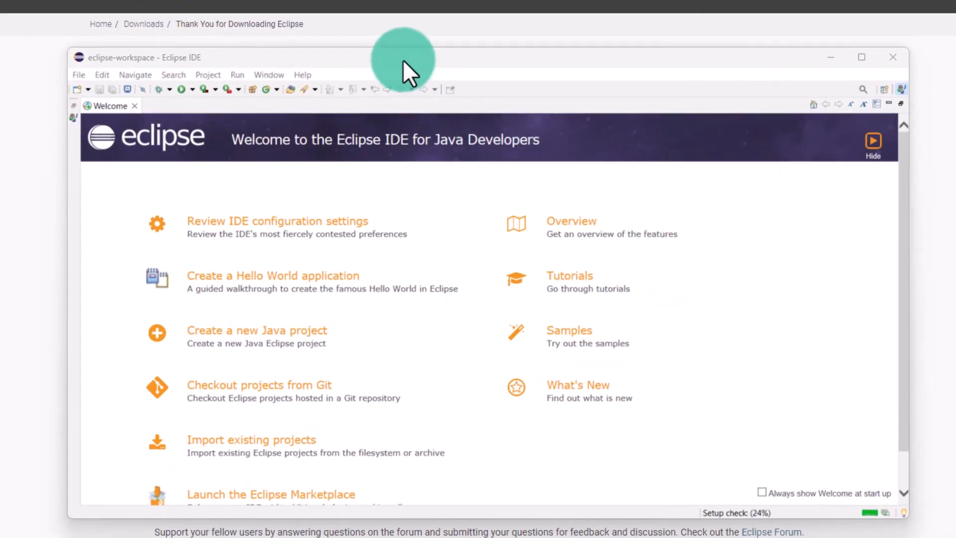
pyautogui.moveTo(403, 59); pyautogui.dragTo(393, 16)
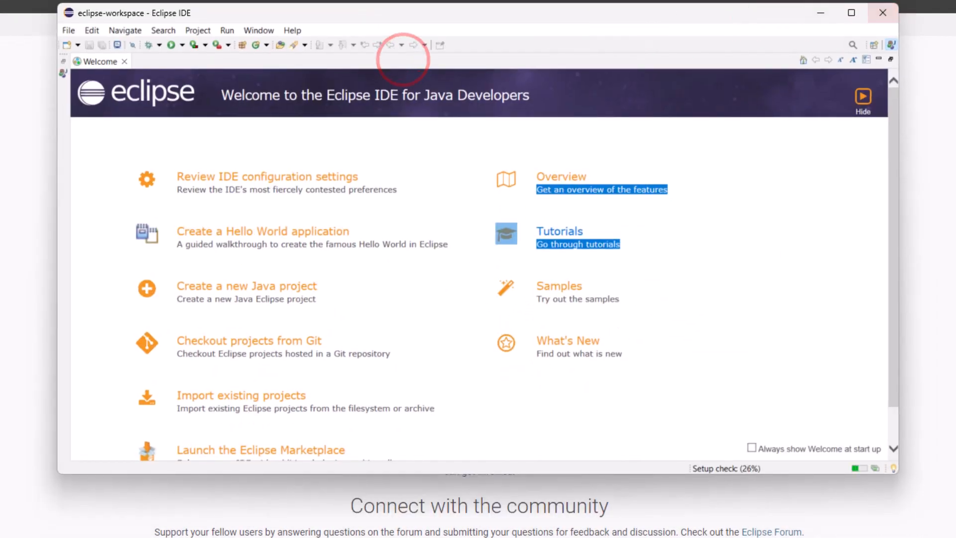
pyautogui.click(856, 14)
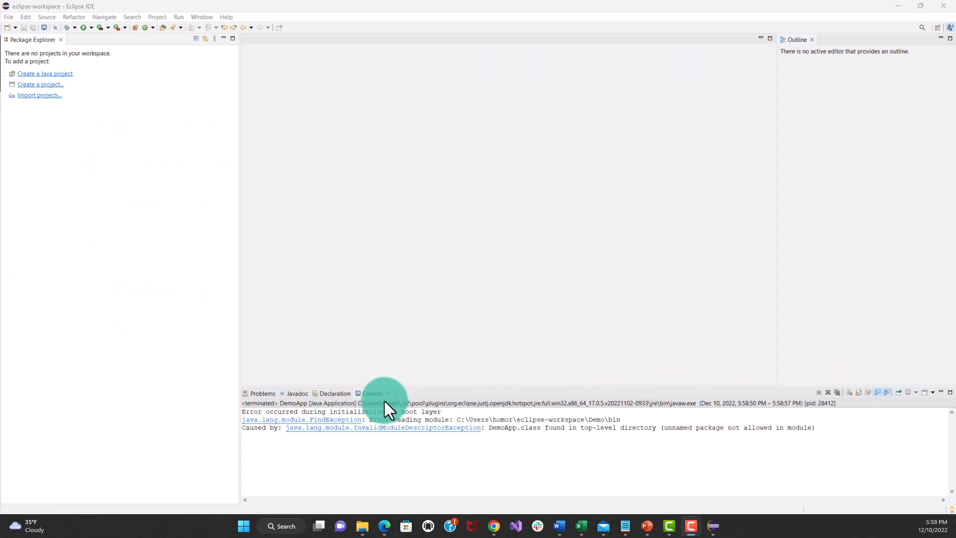
# Start a new Java project named Demo and turn off creation of the module-info.java file
pyautogui.click(375, 394)
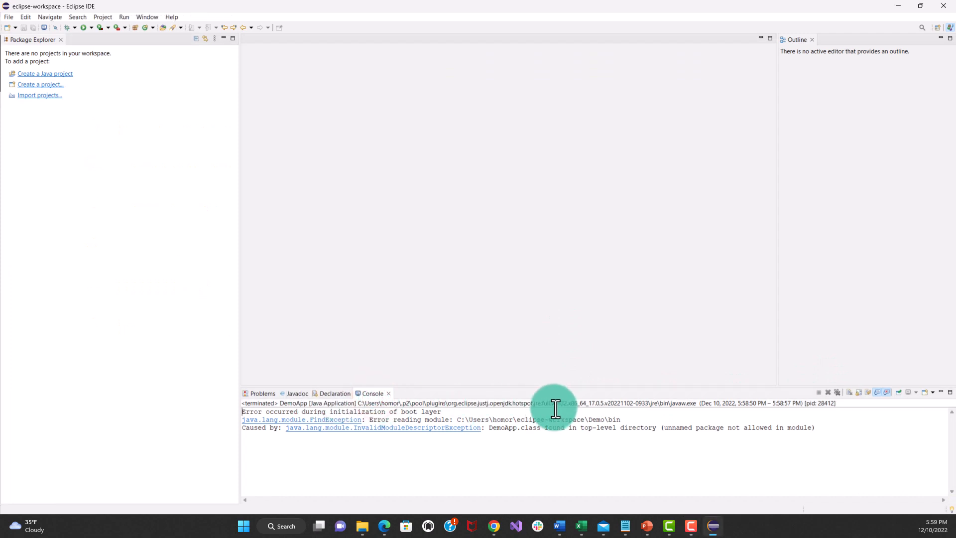
pyautogui.click(56, 139)
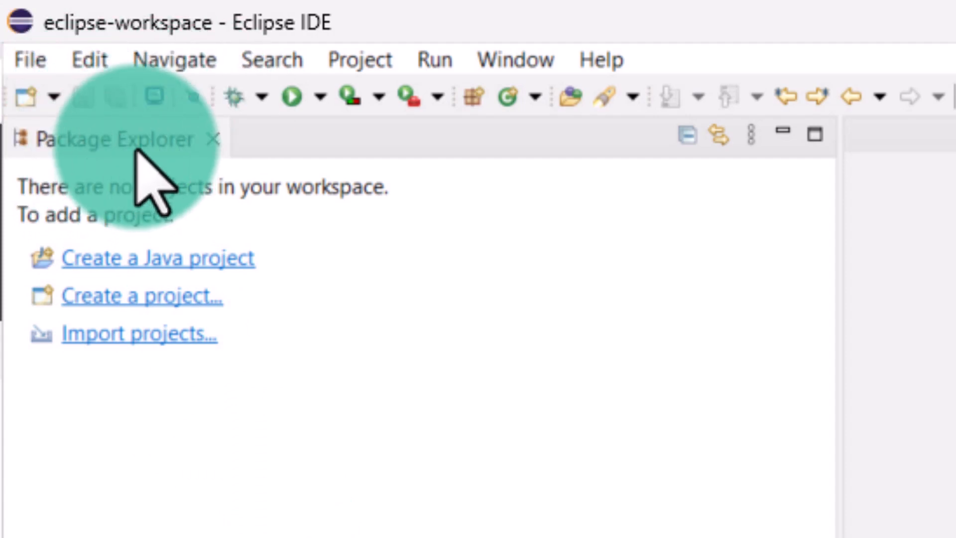
pyautogui.click(29, 61)
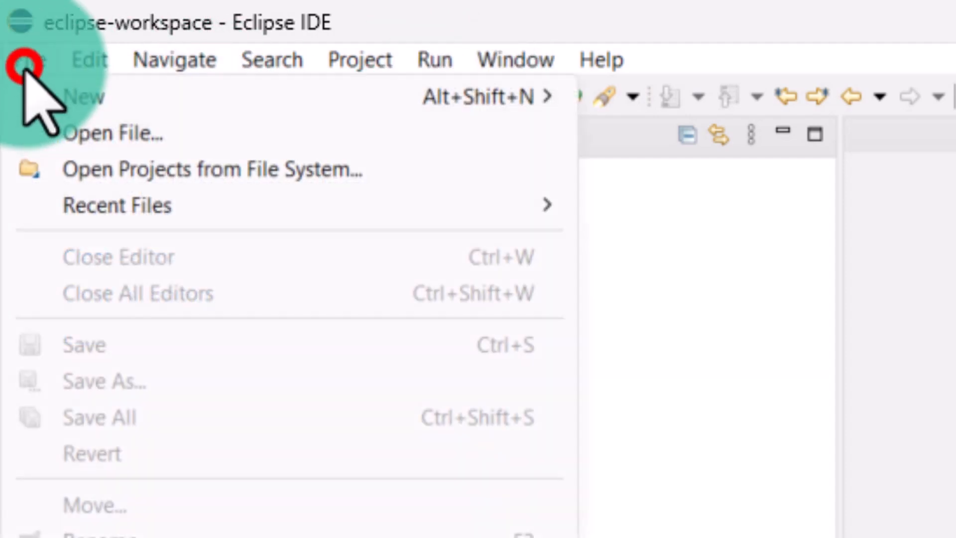
pyautogui.click(151, 100)
pyautogui.click(717, 99)
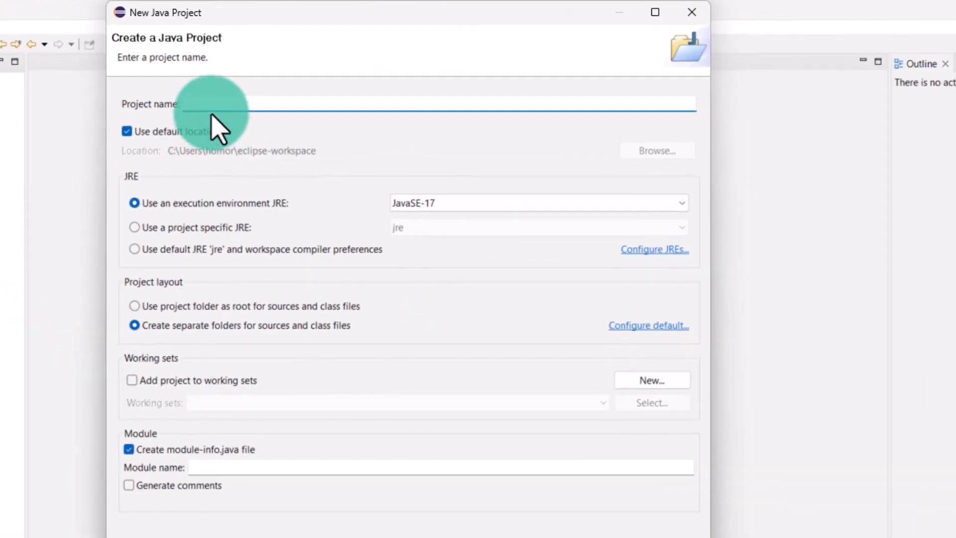
pyautogui.write('Demo')
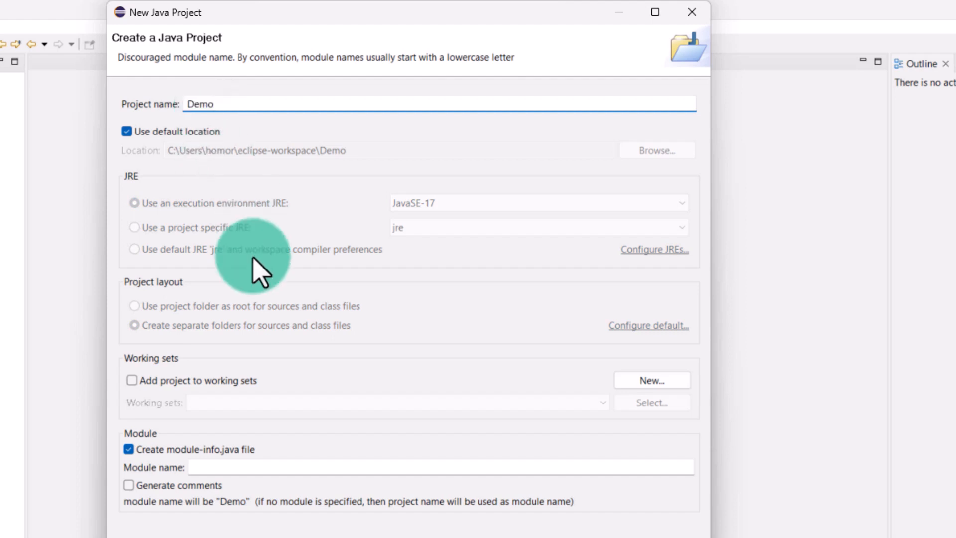
pyautogui.click(130, 451)
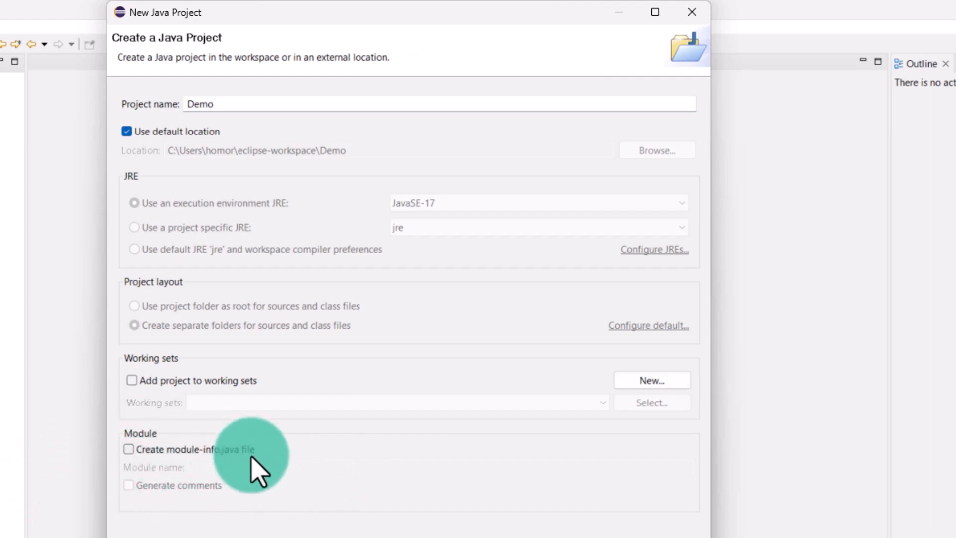
# Change the project name to DemoApp1 and create the project with the default Java build settings
pyautogui.click(228, 104)
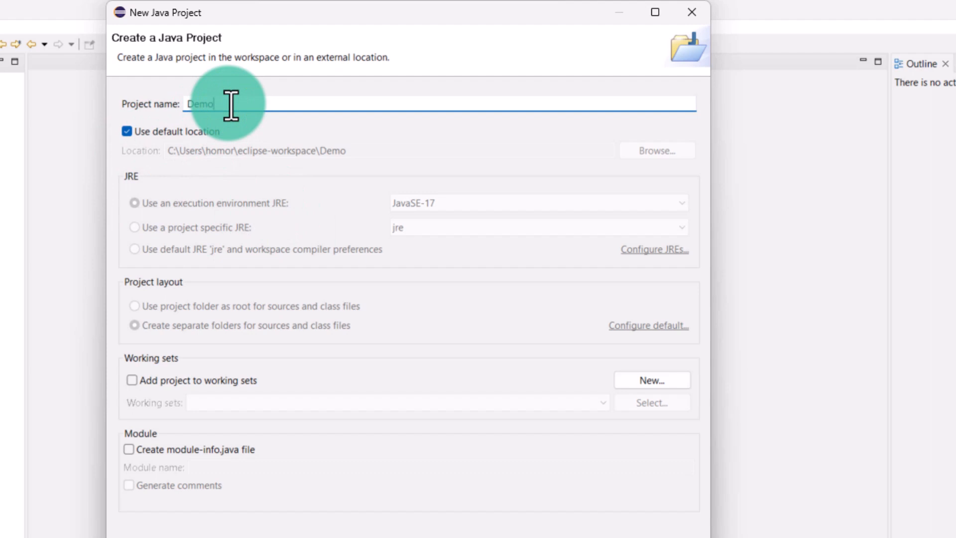
pyautogui.write('App1')
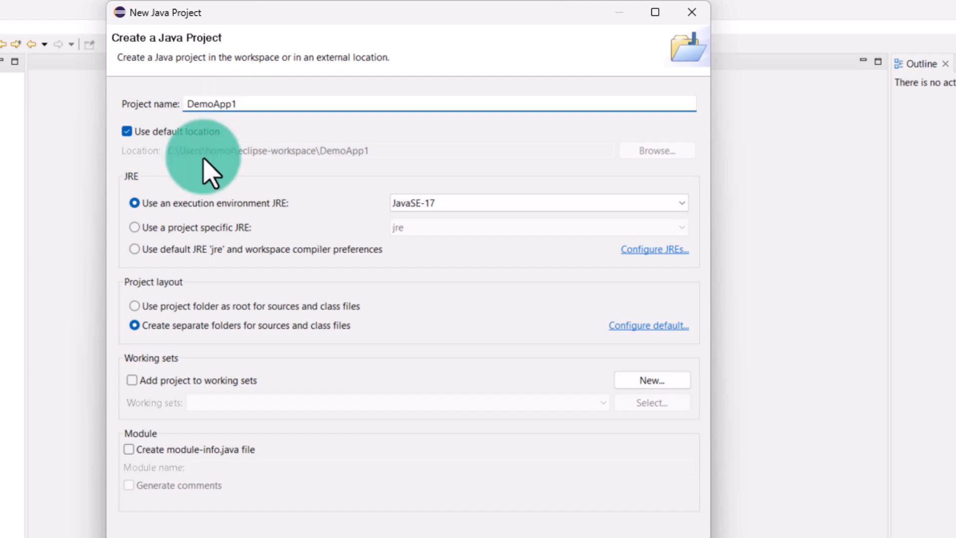
pyautogui.moveTo(244, 103); pyautogui.dragTo(138, 105)
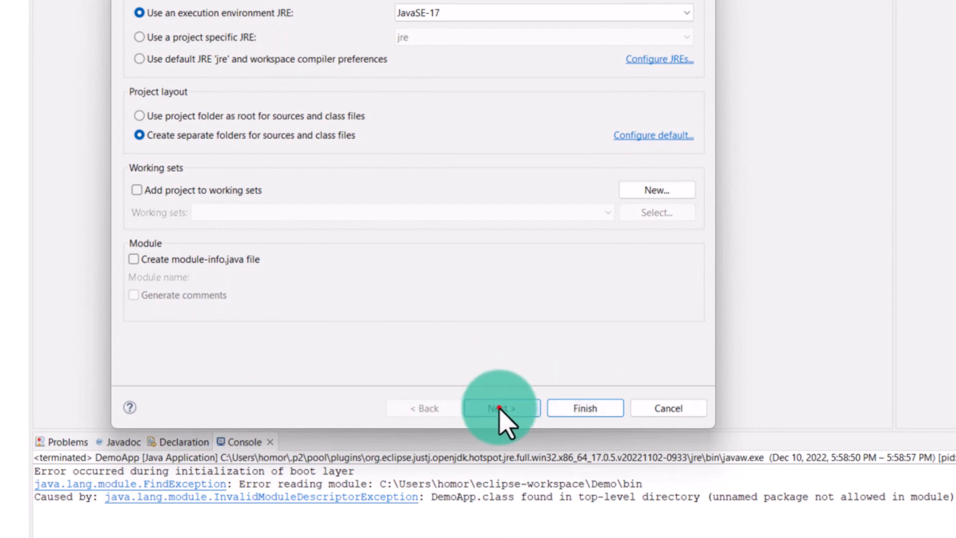
pyautogui.click(500, 409)
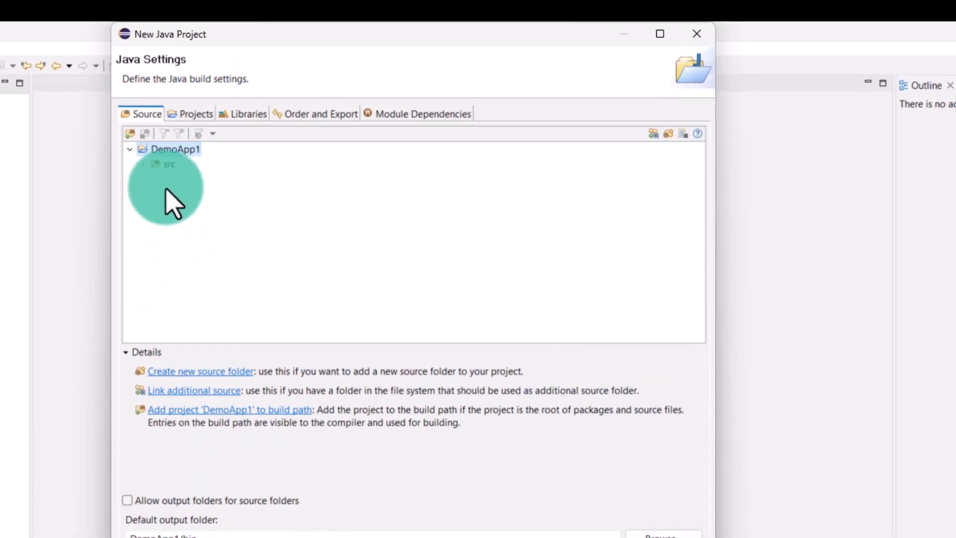
pyautogui.click(164, 163)
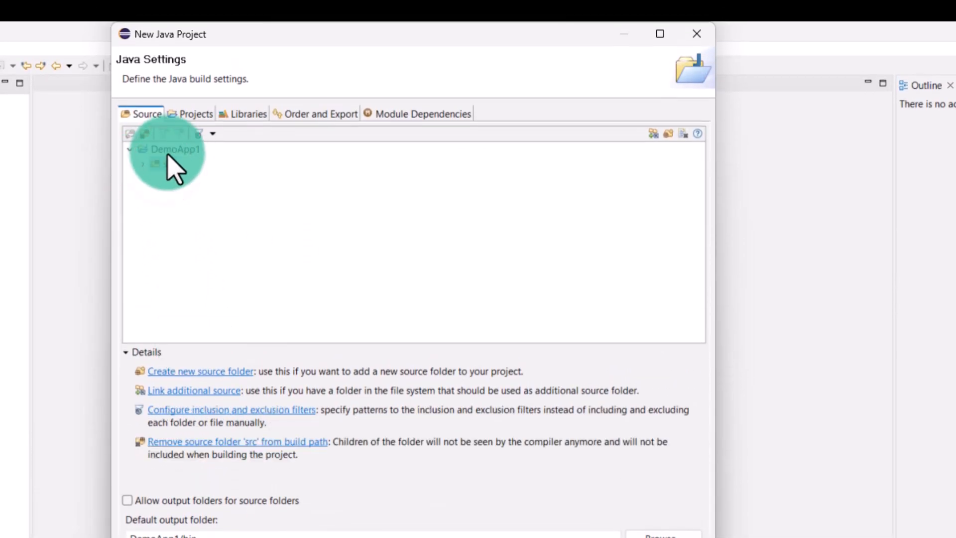
pyautogui.click(174, 150)
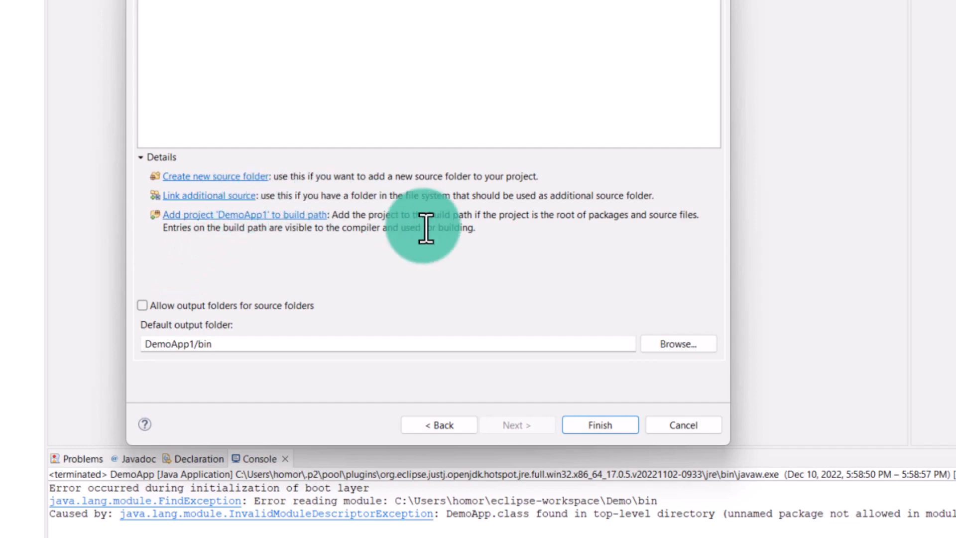
pyautogui.click(590, 424)
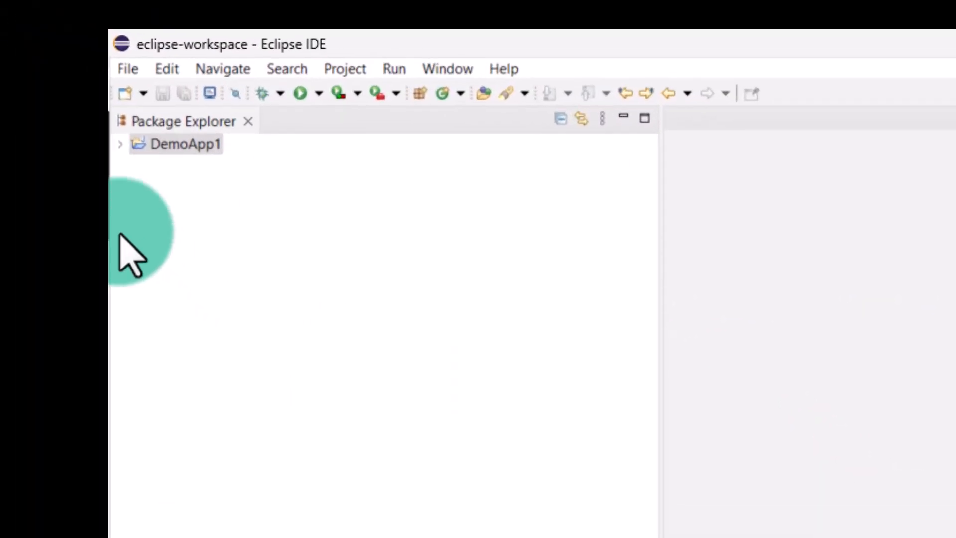
# Create a public class named HelloWorld in the src folder of DemoApp1 with a public static void main method stub
pyautogui.click(120, 144)
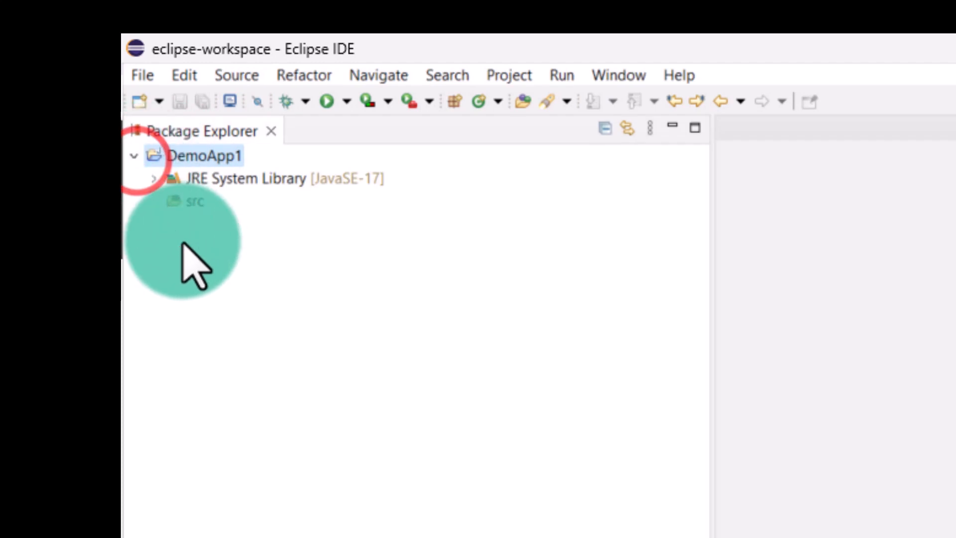
pyautogui.click(188, 205)
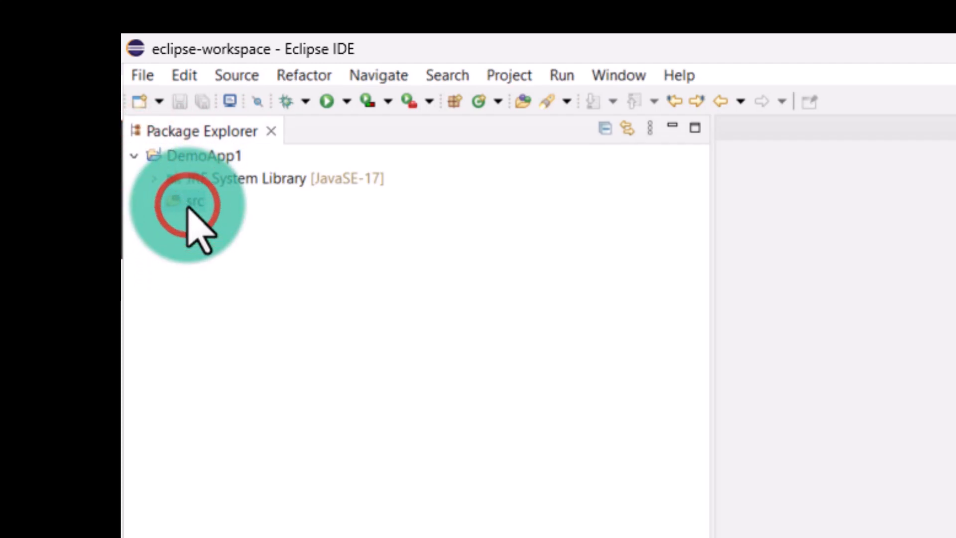
pyautogui.rightClick(188, 206)
pyautogui.moveTo(224, 220)
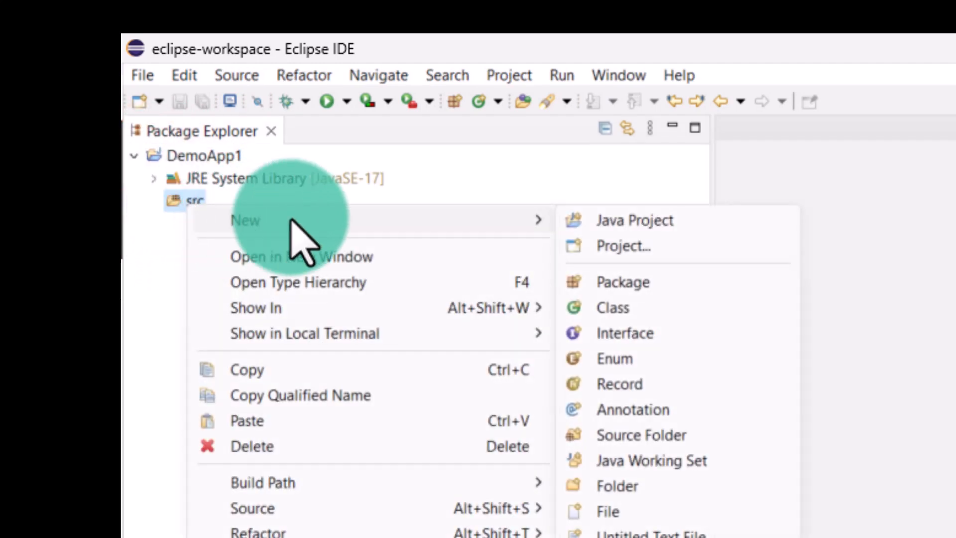
pyautogui.click(490, 232)
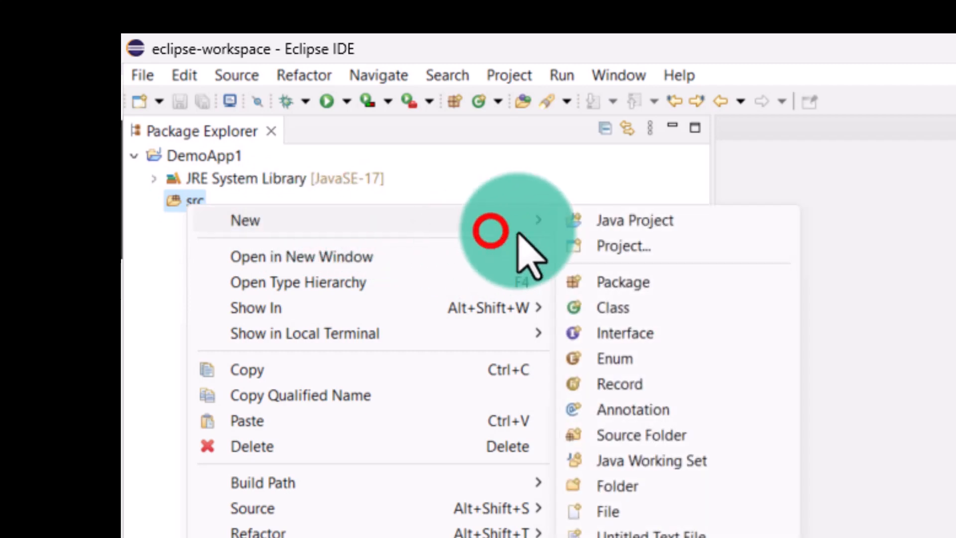
pyautogui.click(620, 310)
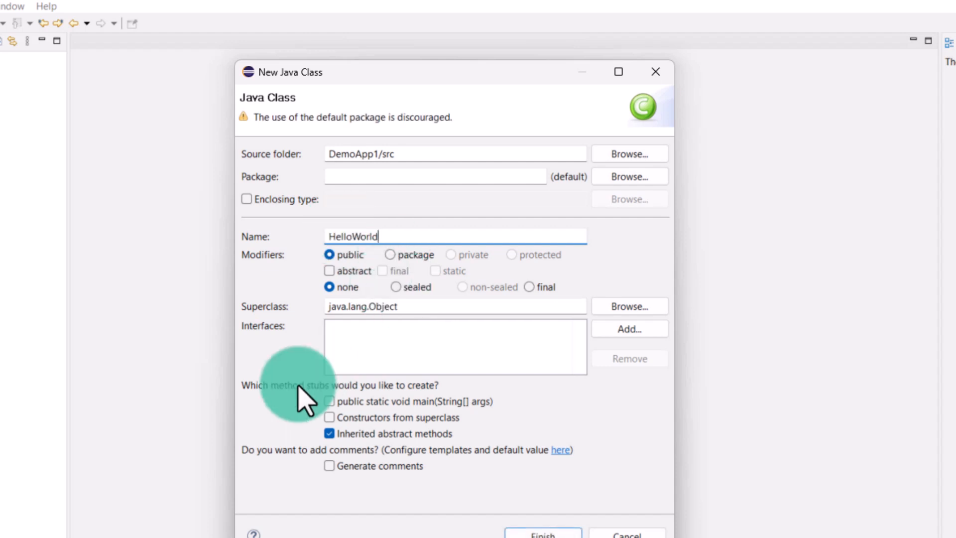
pyautogui.click(330, 401)
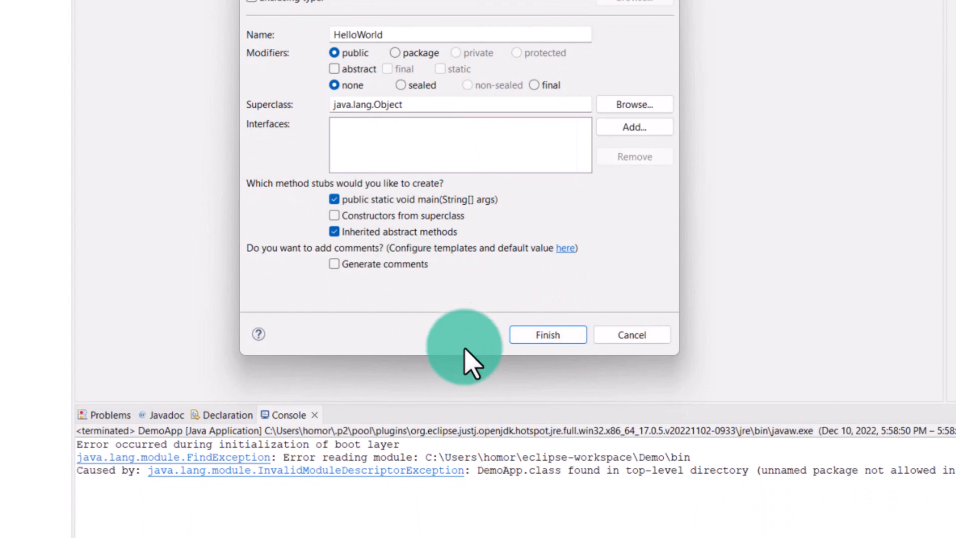
pyautogui.click(545, 337)
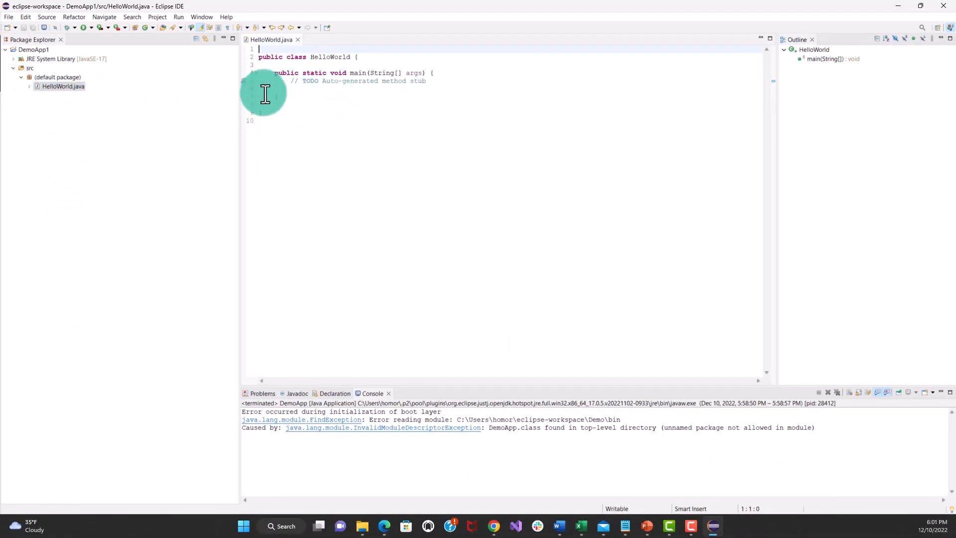
# Replace the auto-generated TODO comment in the main method of HelloWorld.java with a System.out.println call containing an empty string
pyautogui.moveTo(288, 80); pyautogui.dragTo(466, 85)
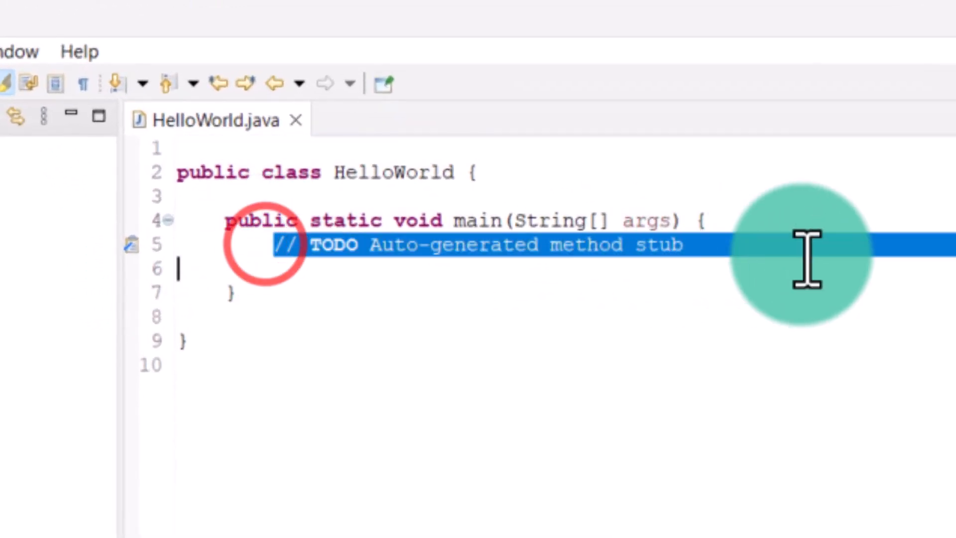
pyautogui.write('Pr')
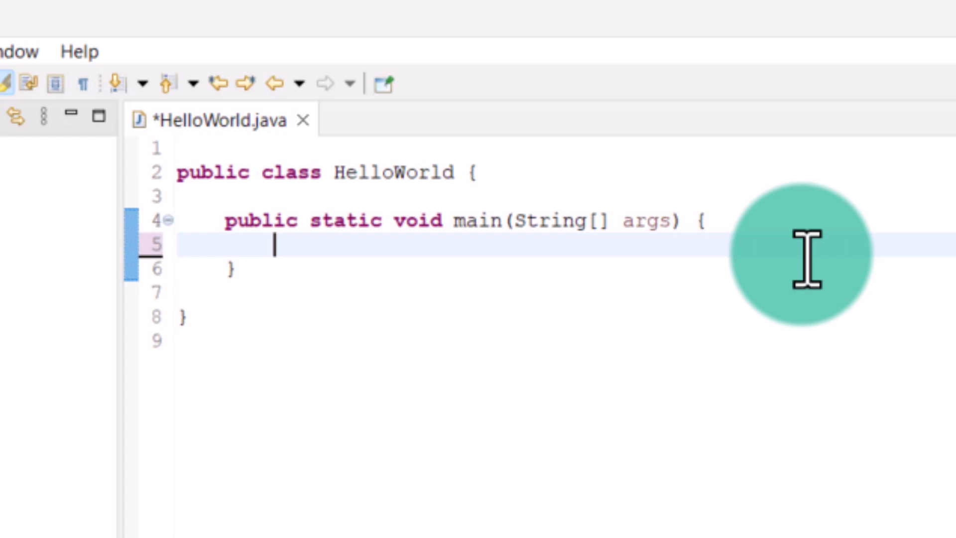
pyautogui.write('System')
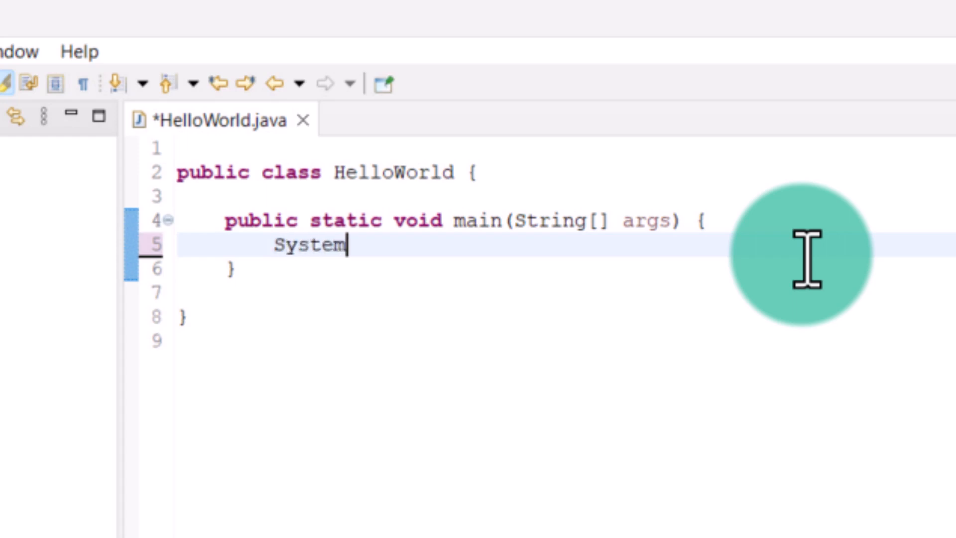
pyautogui.write('.out.print')
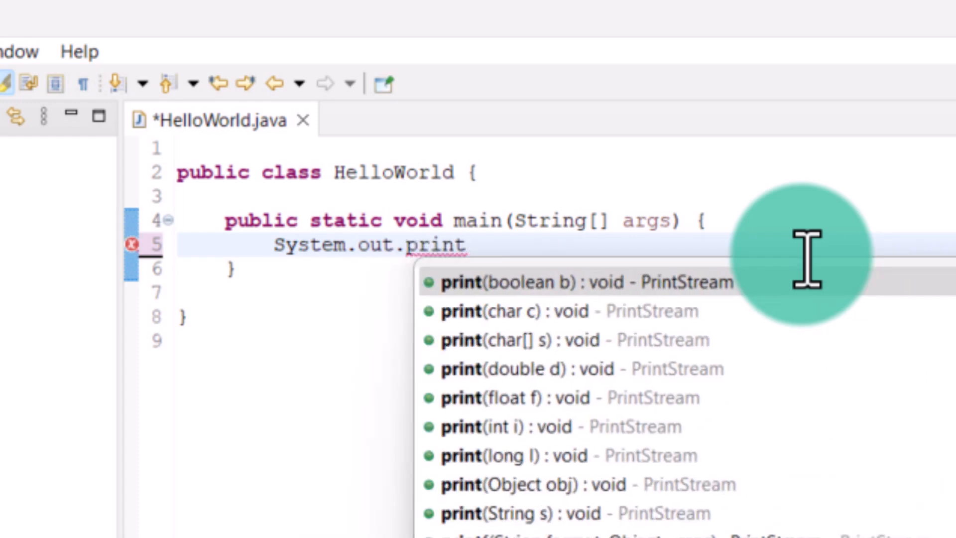
pyautogui.write('ln')
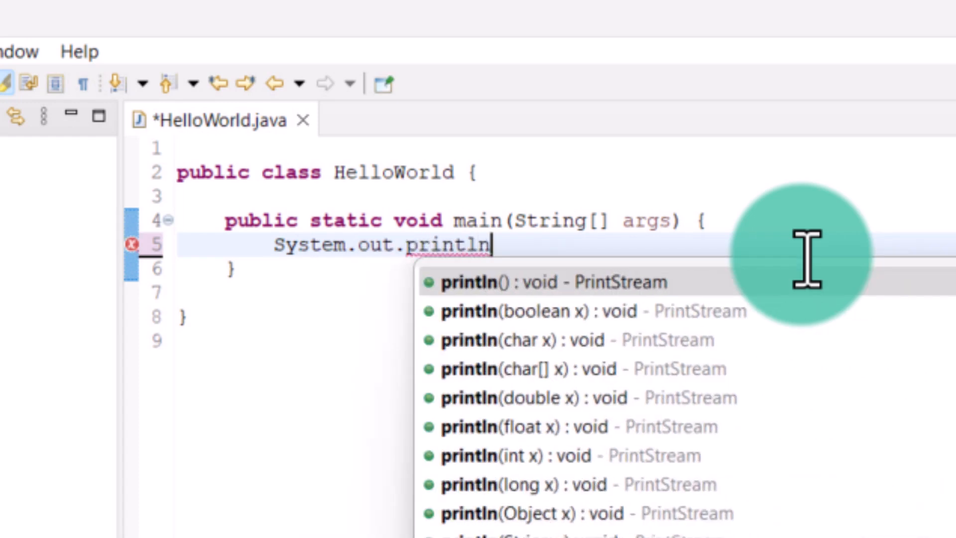
pyautogui.write('(')
pyautogui.write('"')
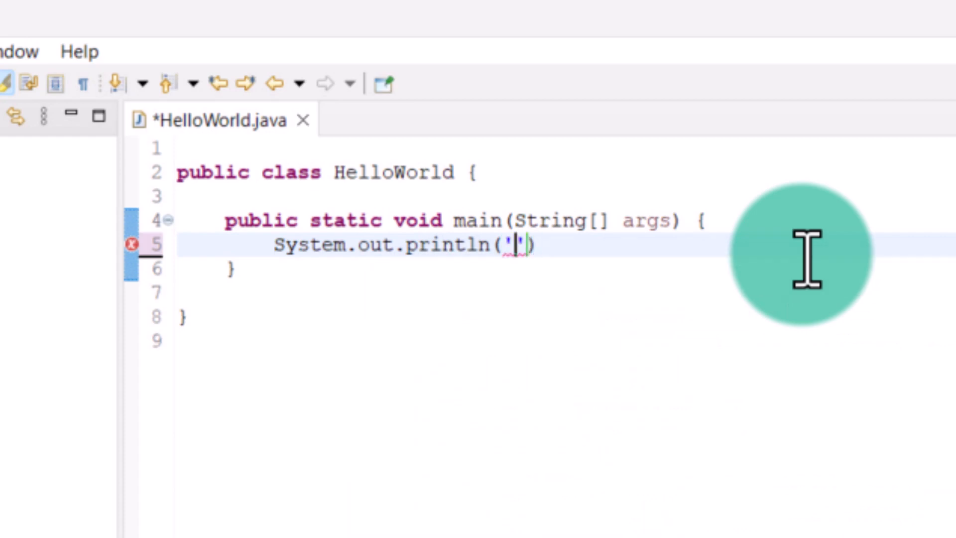
# Set the println text to "Hello World" and end the statement with a semicolon
pyautogui.write('hello')
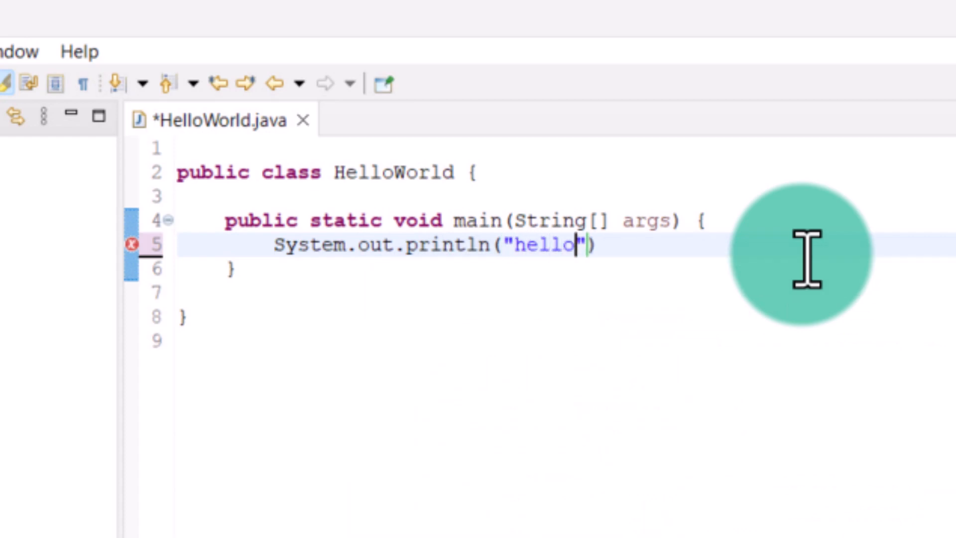
pyautogui.press('BackSpace')
pyautogui.press('BackSpace')
pyautogui.press('BackSpace')
pyautogui.press('BackSpace')
pyautogui.press('BackSpace')
pyautogui.write('Hello')
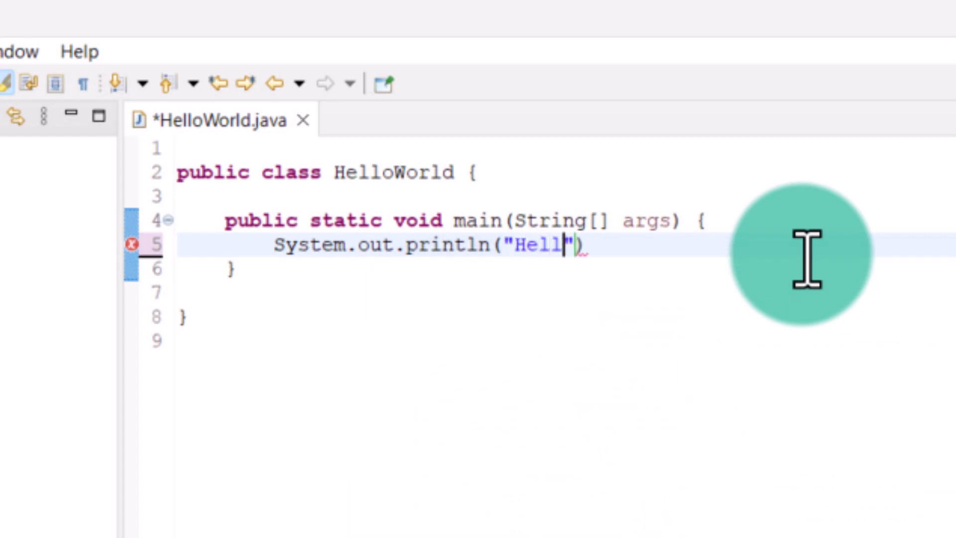
pyautogui.write(' World')
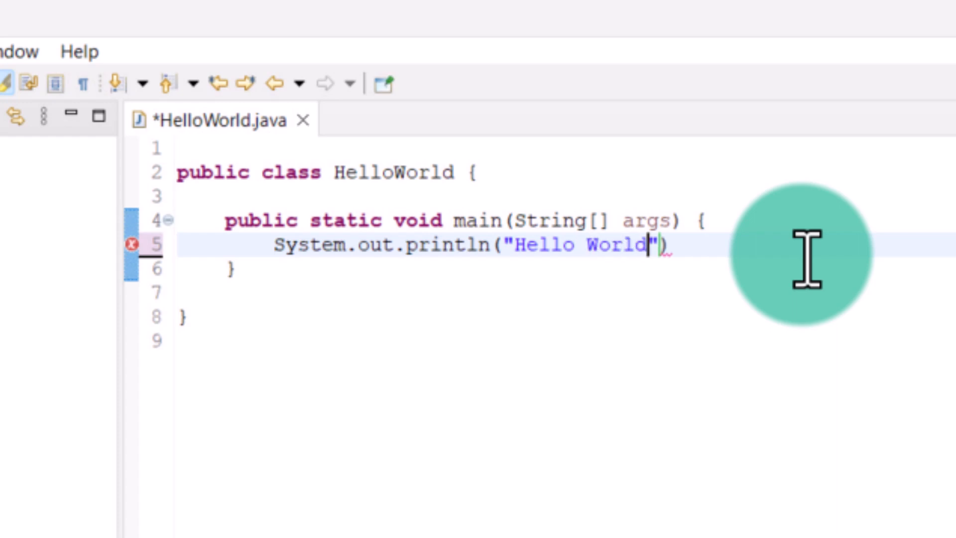
pyautogui.press('End')
pyautogui.write(';')
pyautogui.click(419, 337)
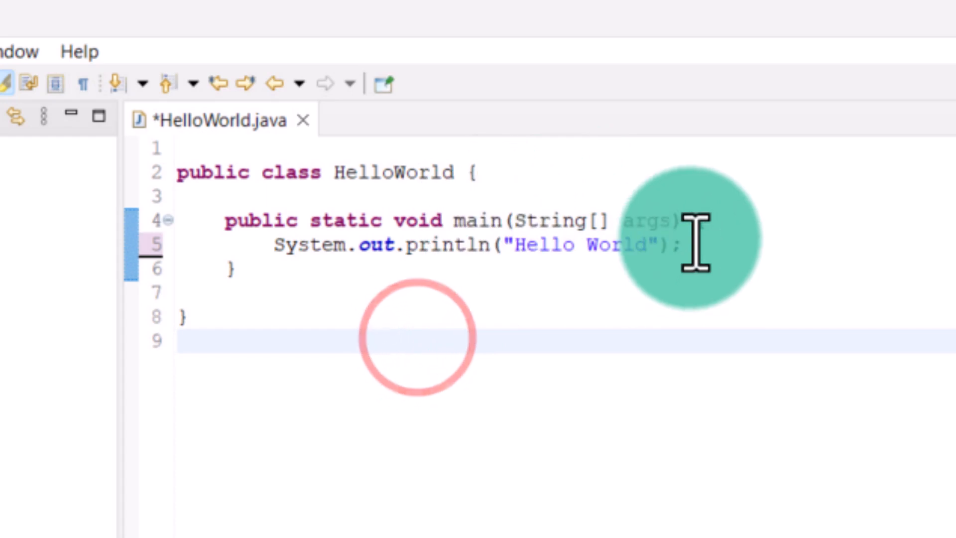
# Save HelloWorld.java with the completed println statement
pyautogui.moveTo(695, 244); pyautogui.dragTo(277, 244)
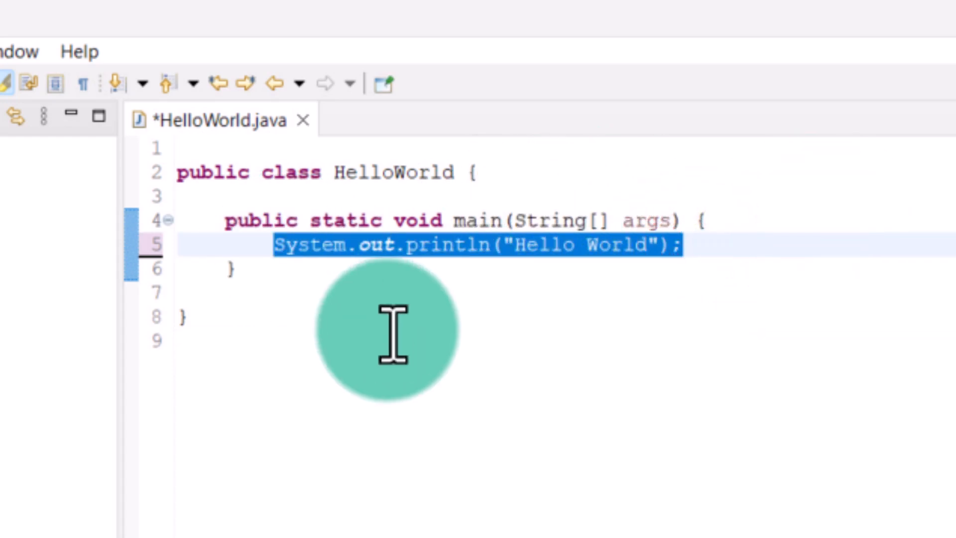
pyautogui.click(378, 269)
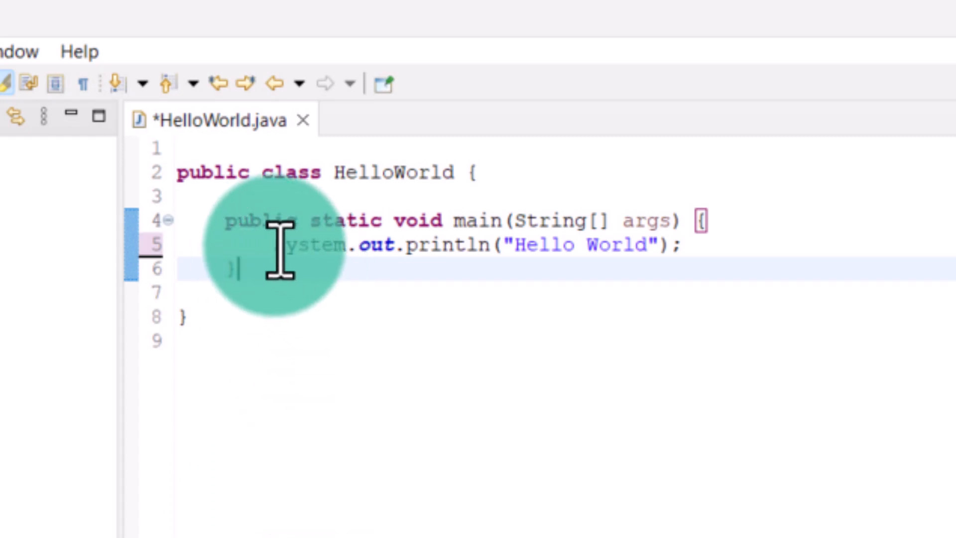
pyautogui.click(694, 245)
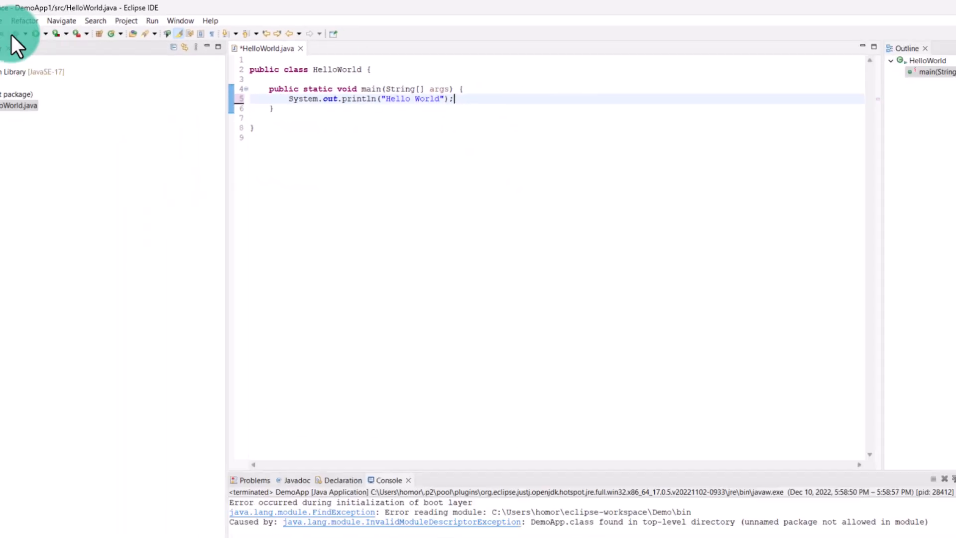
pyautogui.click(10, 21)
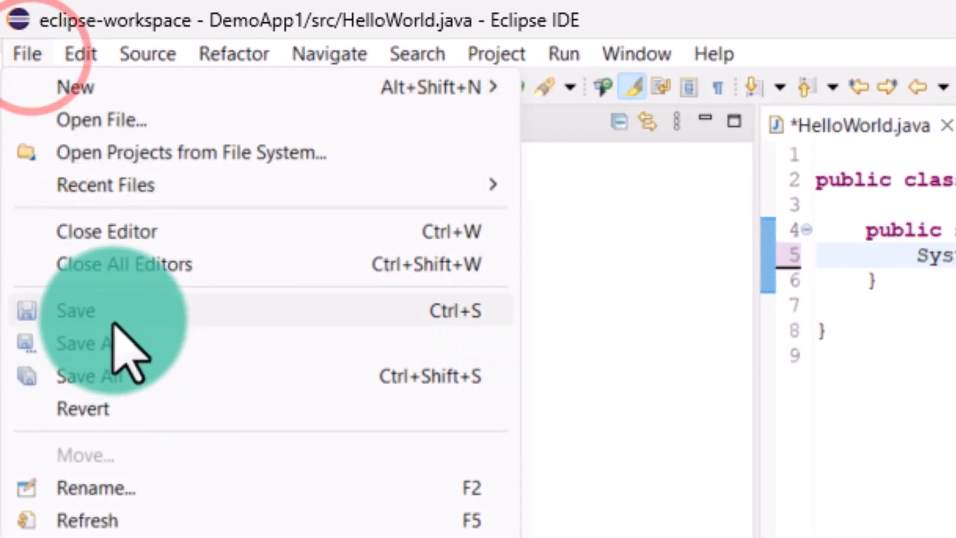
pyautogui.click(41, 122)
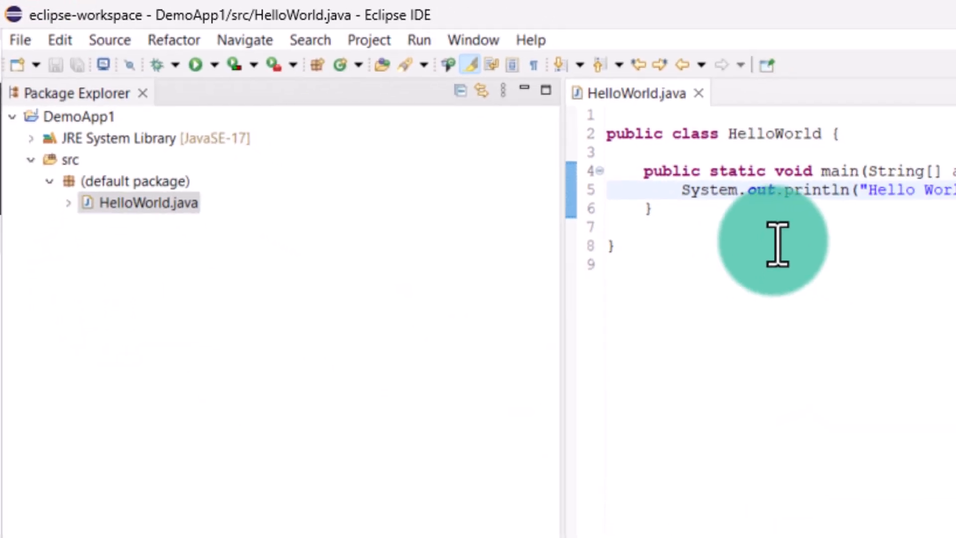
pyautogui.moveTo(277, 111); pyautogui.dragTo(257, 62)
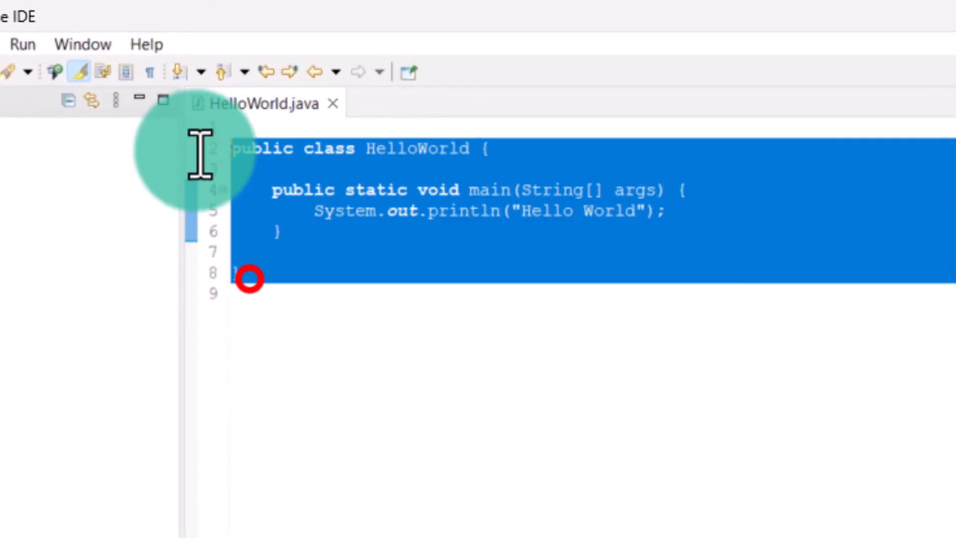
pyautogui.click(371, 294)
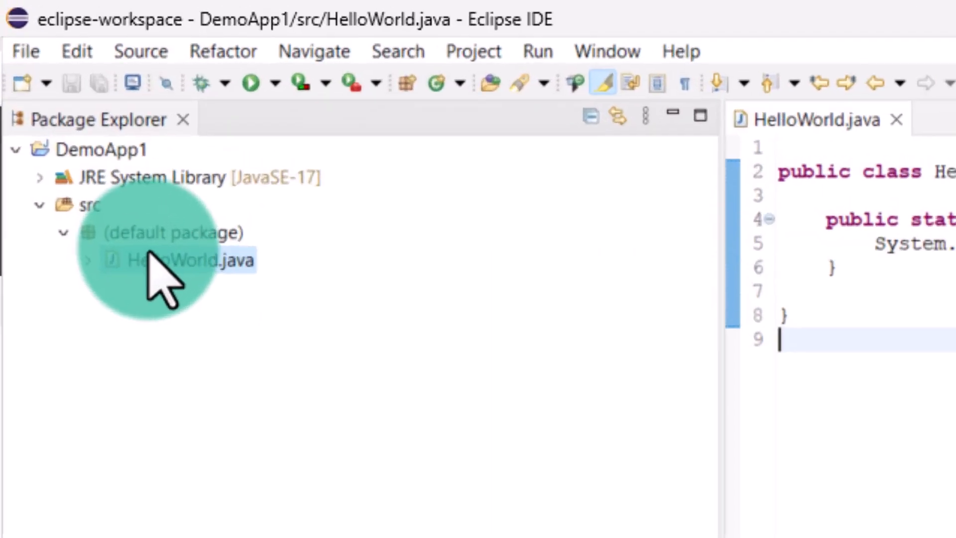
# Select the DemoApp1 project and run its HelloWorld program
pyautogui.click(106, 170)
pyautogui.rightClick(106, 170)
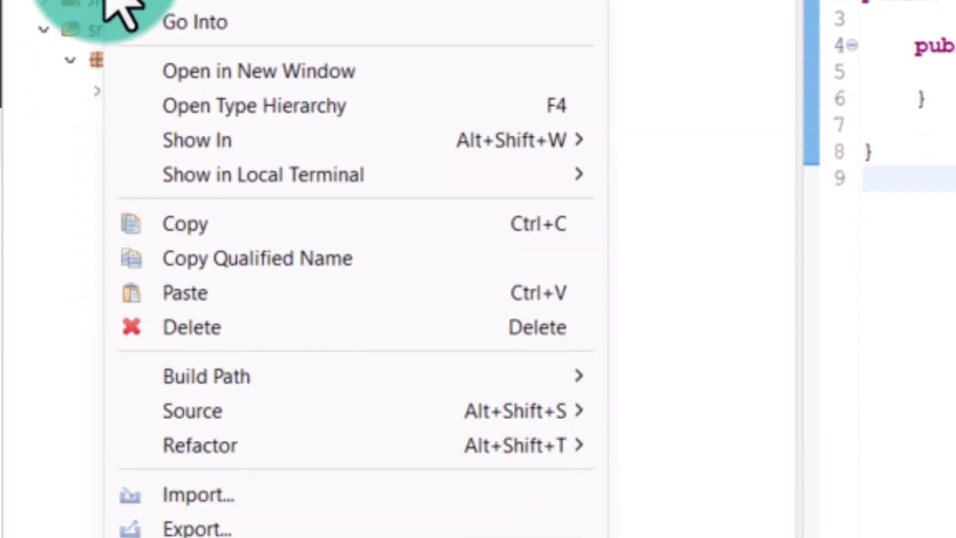
pyautogui.moveTo(225, 311)
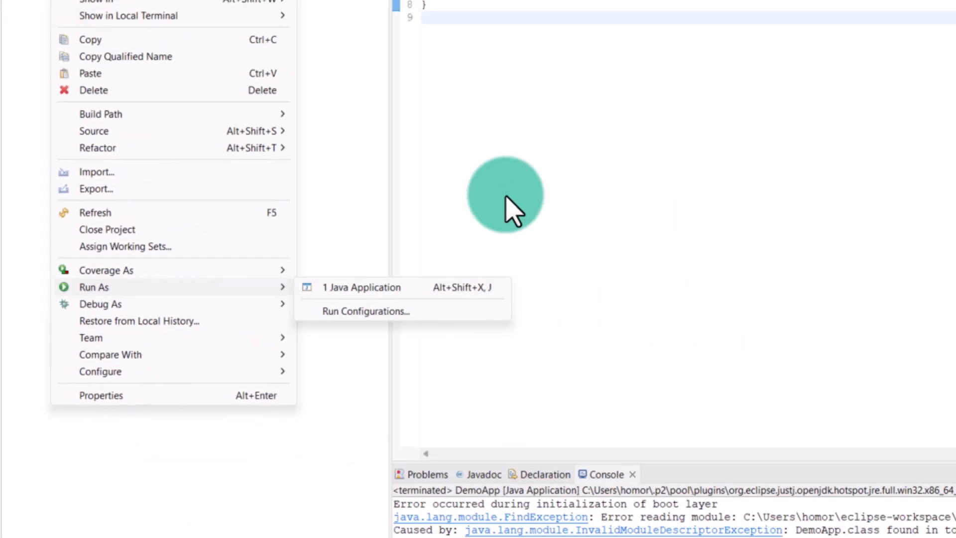
pyautogui.click(513, 210)
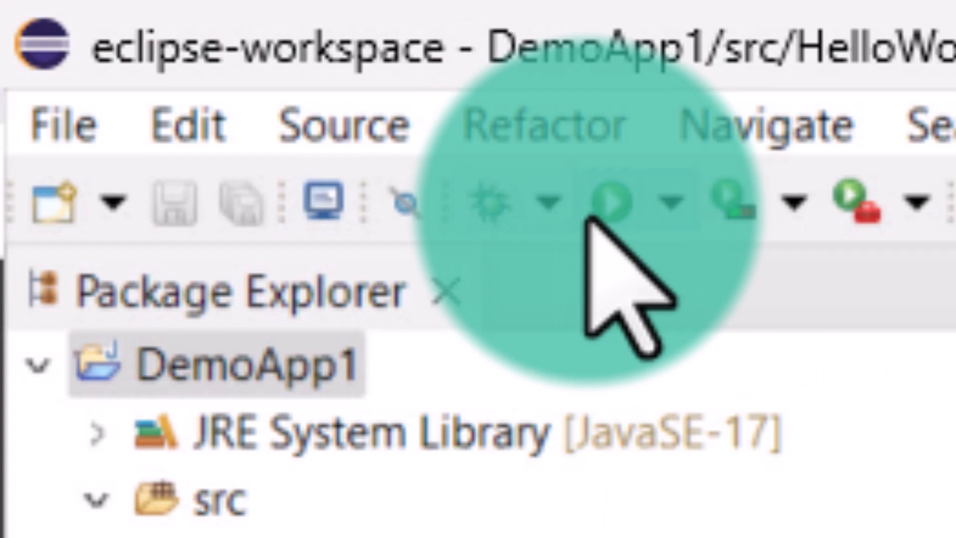
pyautogui.click(612, 202)
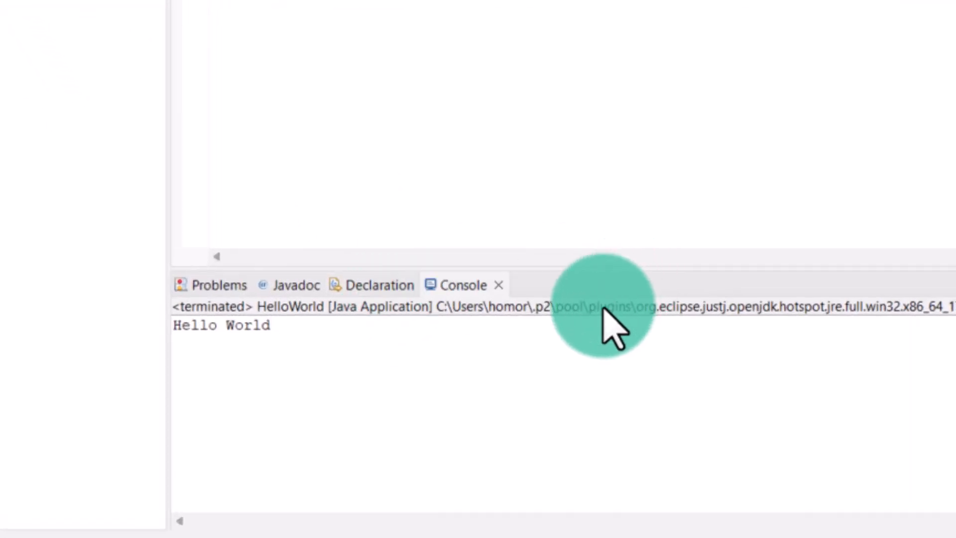
# Highlight the program's output line in the console and compare it with the println statement in HelloWorld.java
pyautogui.moveTo(292, 330); pyautogui.dragTo(154, 321)
pyautogui.click(254, 369)
pyautogui.moveTo(284, 327); pyautogui.dragTo(186, 324)
pyautogui.click(244, 361)
pyautogui.moveTo(301, 332); pyautogui.dragTo(172, 325)
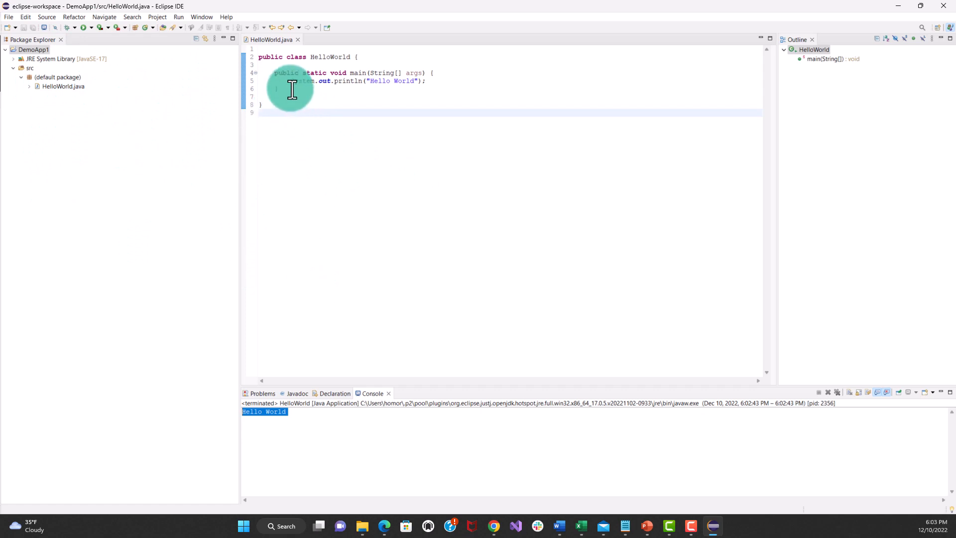
pyautogui.moveTo(292, 85)
pyautogui.moveTo(291, 81); pyautogui.dragTo(428, 82)
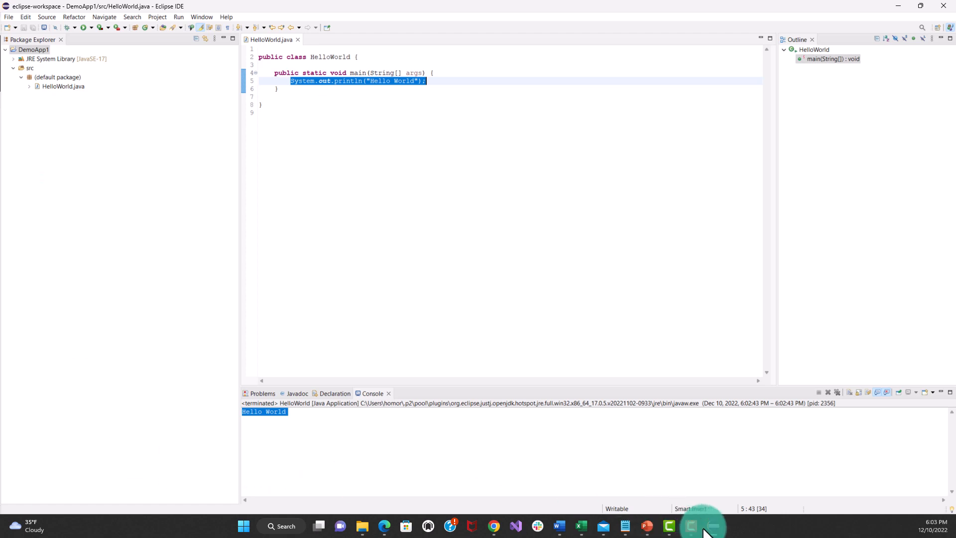
# Switch to the PowerPoint slide show and advance from the Installation Steps slide to the closing Thank You for Watching slide
pyautogui.moveTo(705, 530)
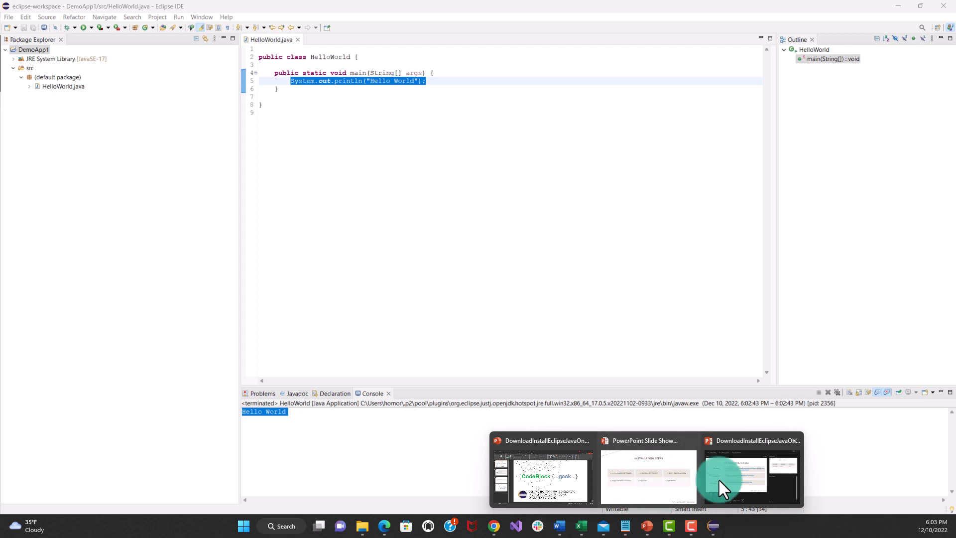
pyautogui.click(725, 478)
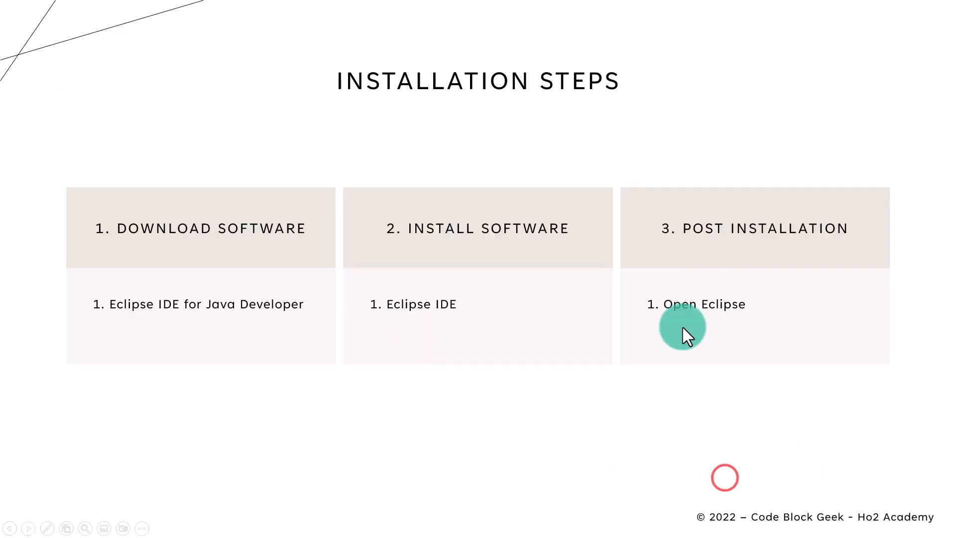
pyautogui.click(442, 336)
pyautogui.click(454, 338)
pyautogui.click(454, 339)
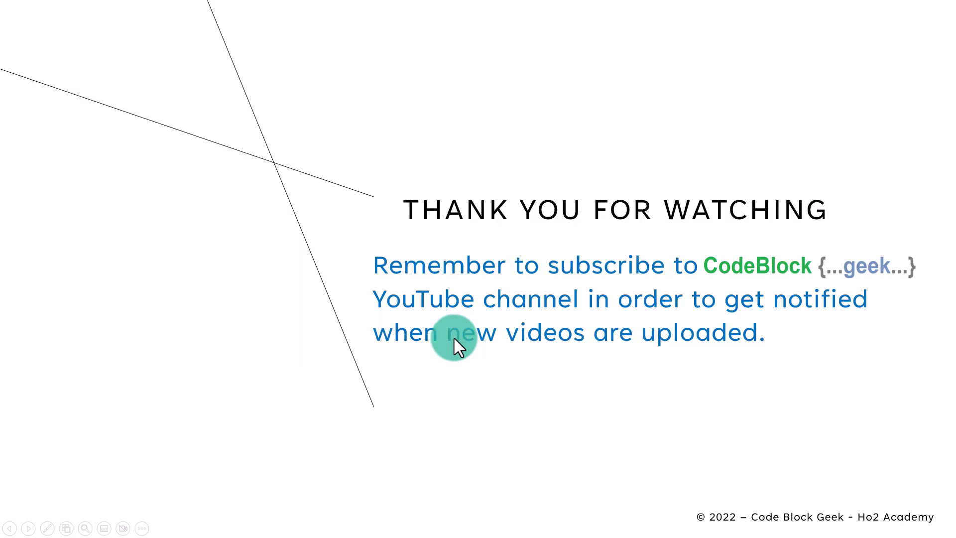